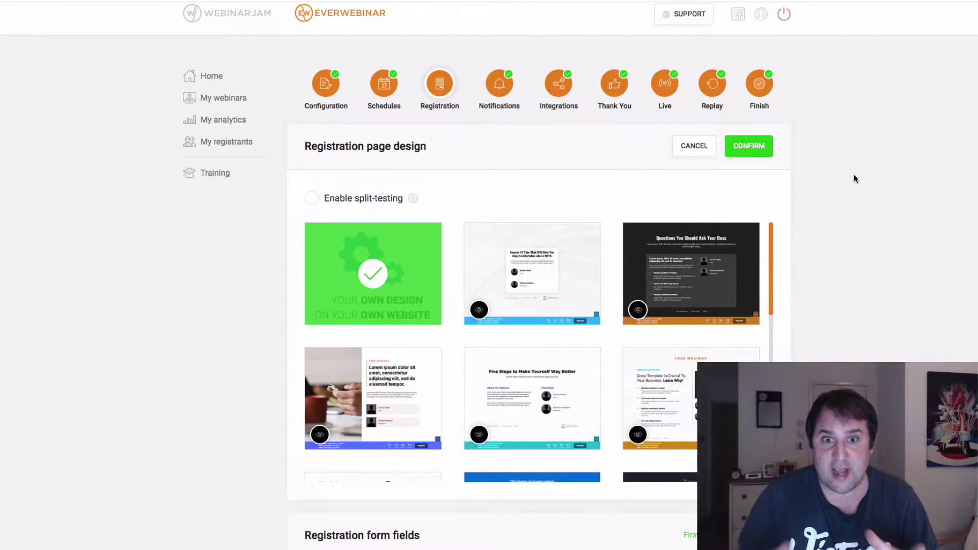
Return to the top of the template grid and customize the green 'Your own design' tile.
{"action": "scroll", "coordinate": [539, 352], "scroll_direction": "down", "scroll_amount": 6}
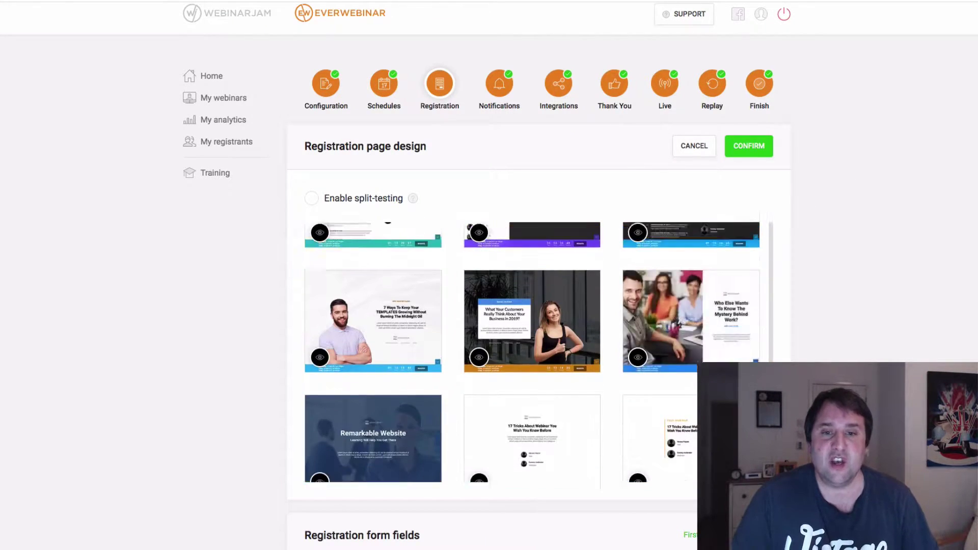
{"action": "scroll", "coordinate": [538, 352], "scroll_direction": "up", "scroll_amount": 5}
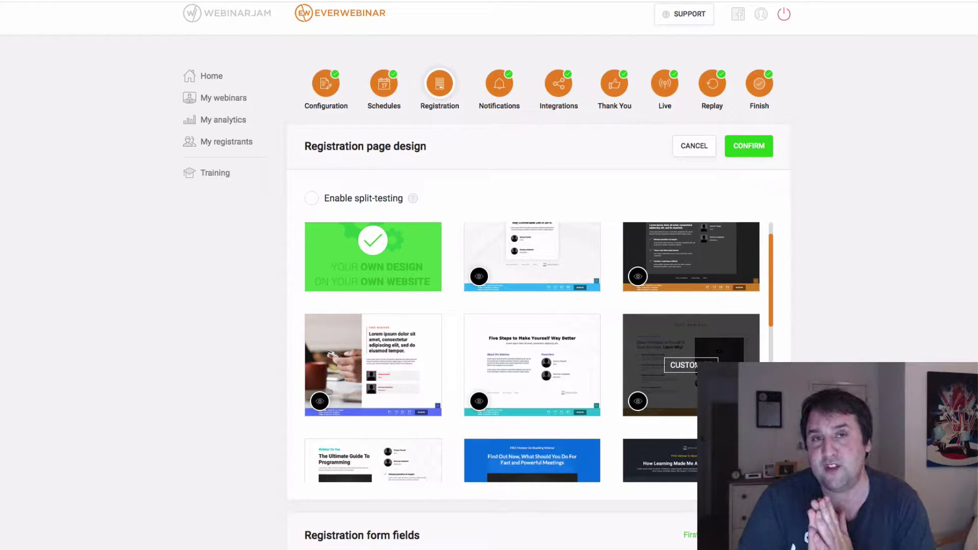
{"action": "scroll", "coordinate": [564, 438], "scroll_direction": "down", "scroll_amount": 10}
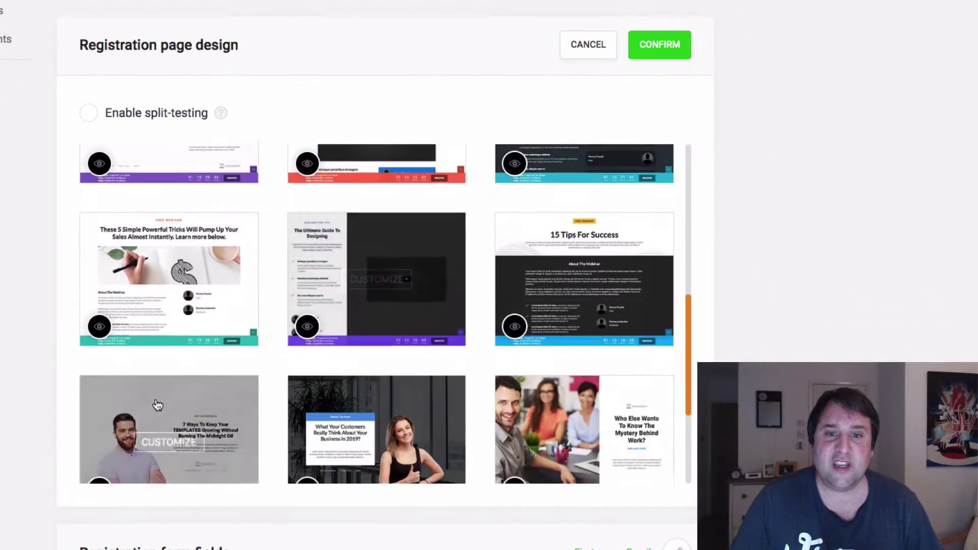
{"action": "scroll", "coordinate": [290, 323], "scroll_direction": "up", "scroll_amount": 5}
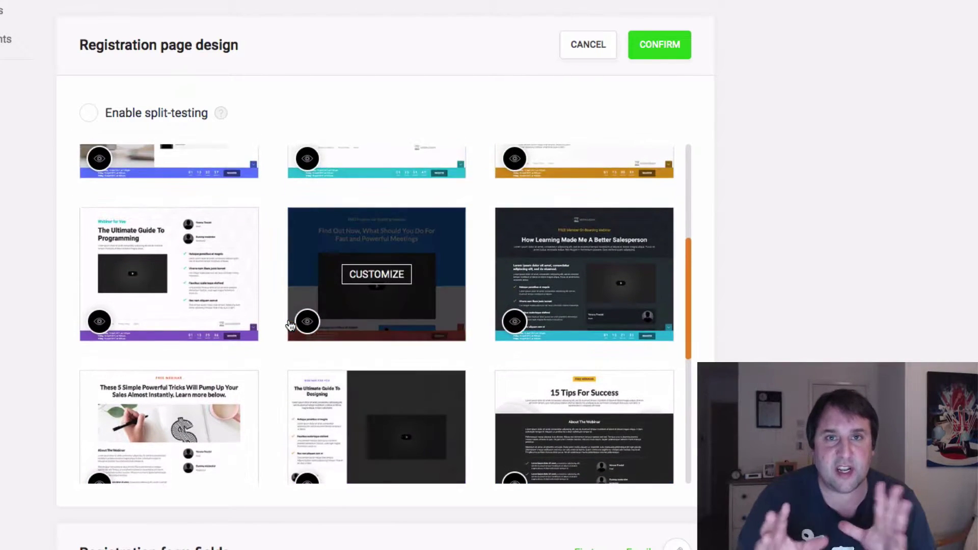
{"action": "scroll", "coordinate": [296, 325], "scroll_direction": "down", "scroll_amount": 5}
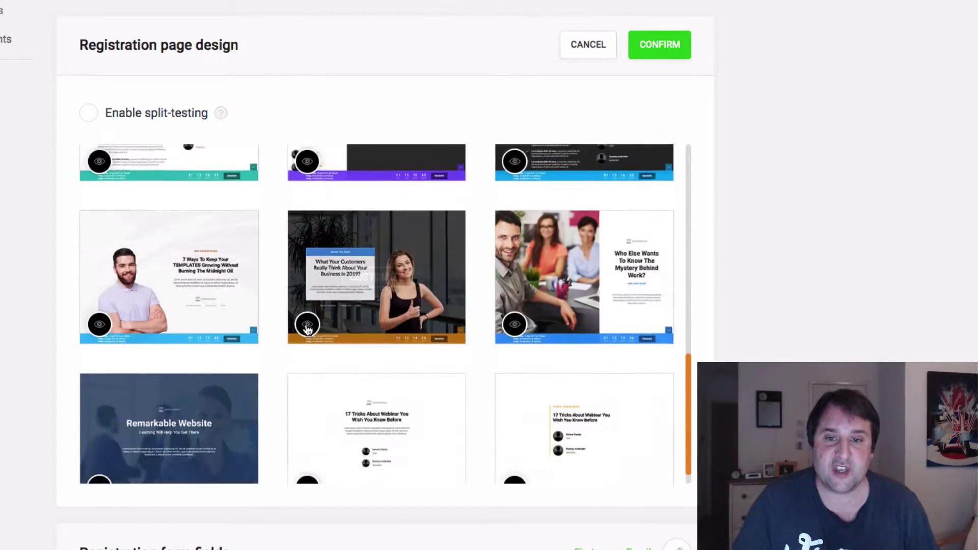
{"action": "scroll", "coordinate": [304, 326], "scroll_direction": "up", "scroll_amount": 10}
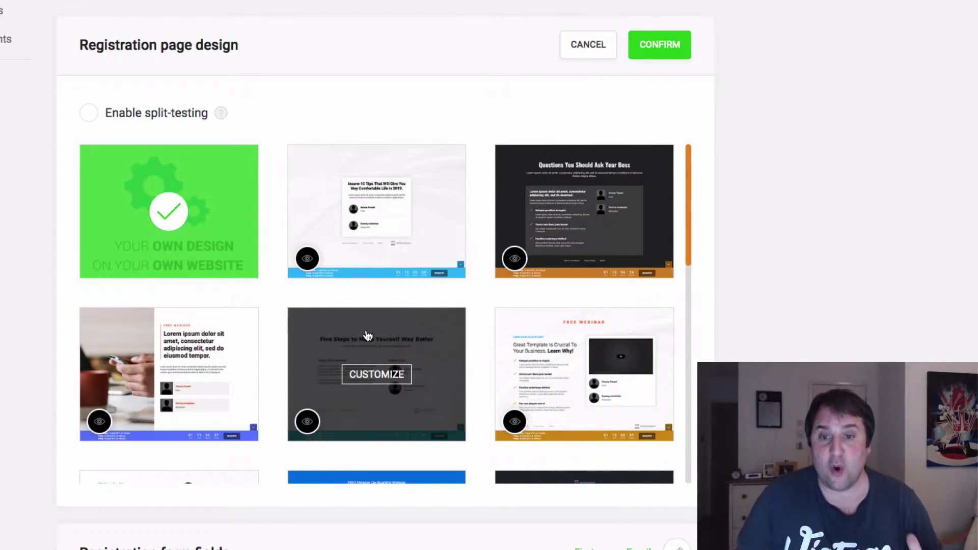
{"action": "scroll", "coordinate": [403, 324], "scroll_direction": "down", "scroll_amount": 10}
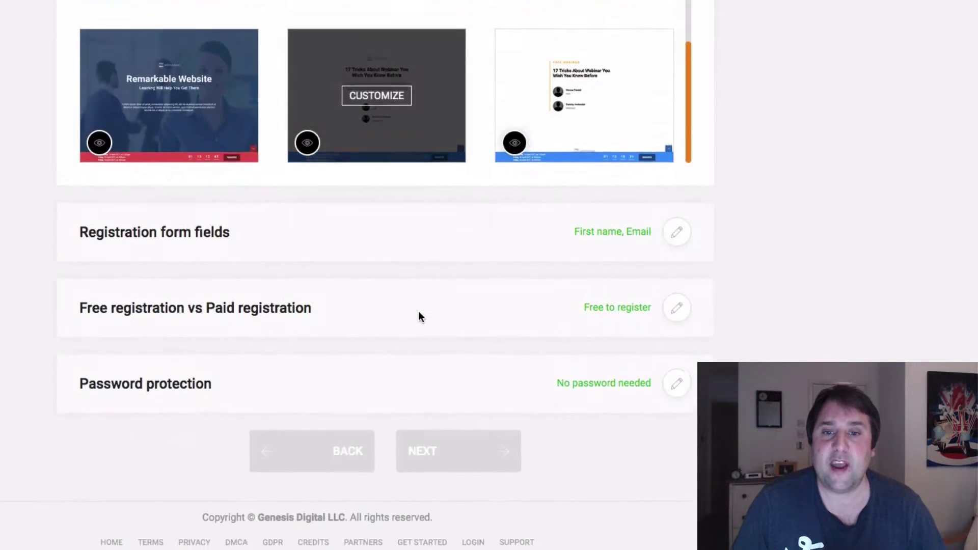
{"action": "scroll", "coordinate": [419, 315], "scroll_direction": "up", "scroll_amount": 5}
{"action": "scroll", "coordinate": [420, 314], "scroll_direction": "up", "scroll_amount": 5}
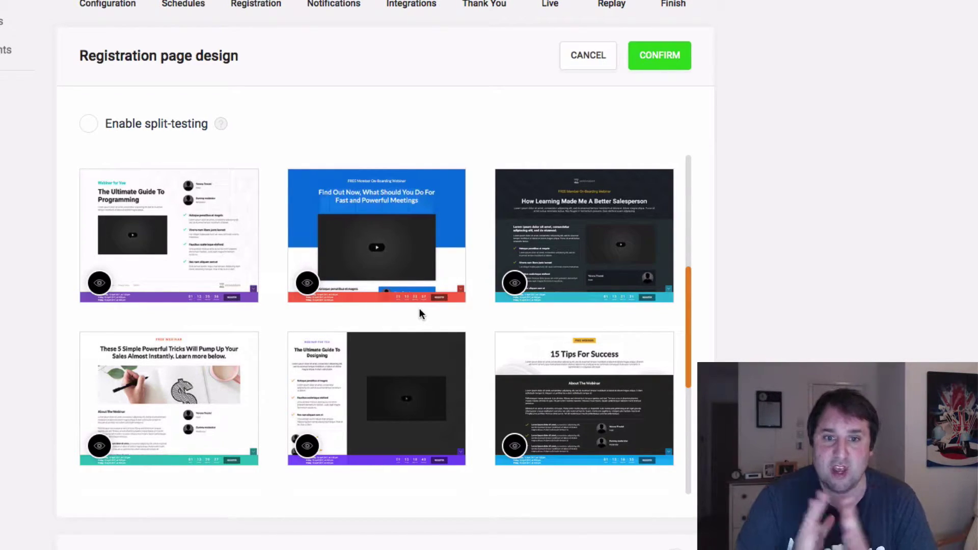
{"action": "scroll", "coordinate": [420, 313], "scroll_direction": "up", "scroll_amount": 5}
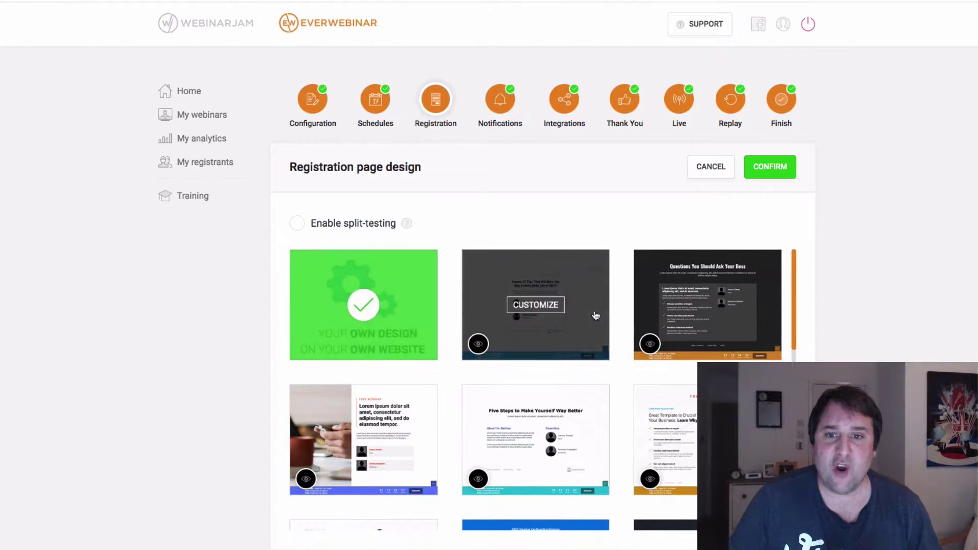
{"action": "scroll", "coordinate": [561, 352], "scroll_direction": "down", "scroll_amount": 4}
{"action": "scroll", "coordinate": [562, 352], "scroll_direction": "up", "scroll_amount": 4}
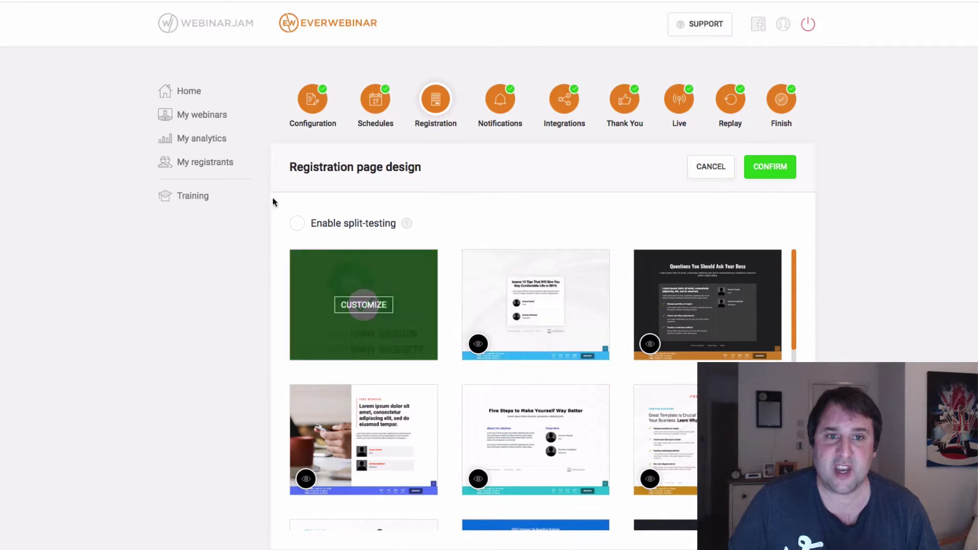
{"action": "left_click", "coordinate": [365, 314]}
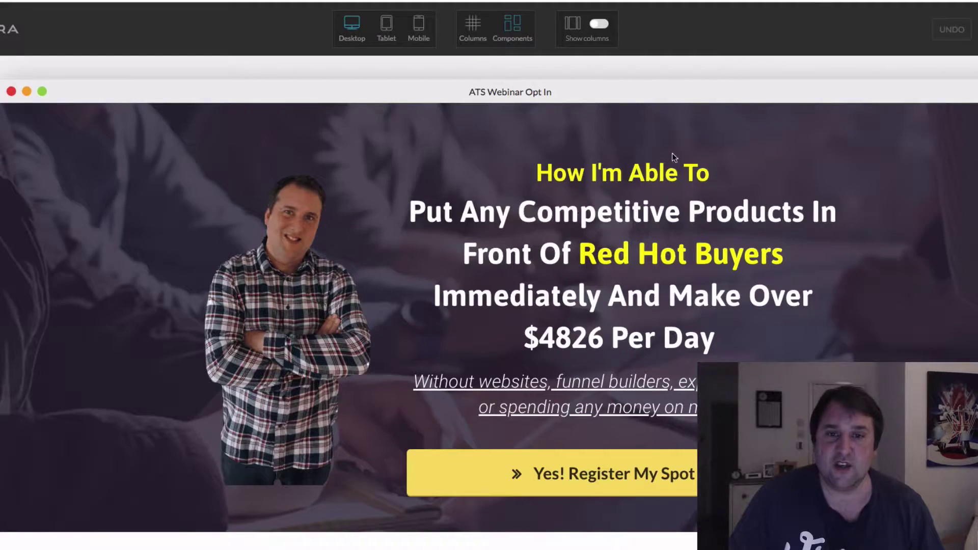
Publish the opt-in page on the secure.tripfunnels.com domain with slug exclusive-masterclass.
{"action": "scroll", "coordinate": [502, 215], "scroll_direction": "down", "scroll_amount": 15}
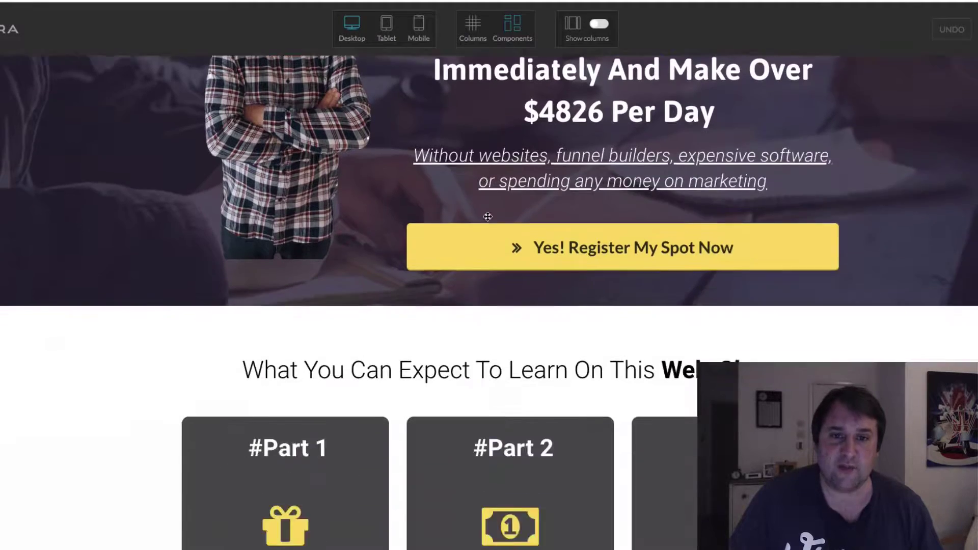
{"action": "scroll", "coordinate": [502, 215], "scroll_direction": "up", "scroll_amount": 20}
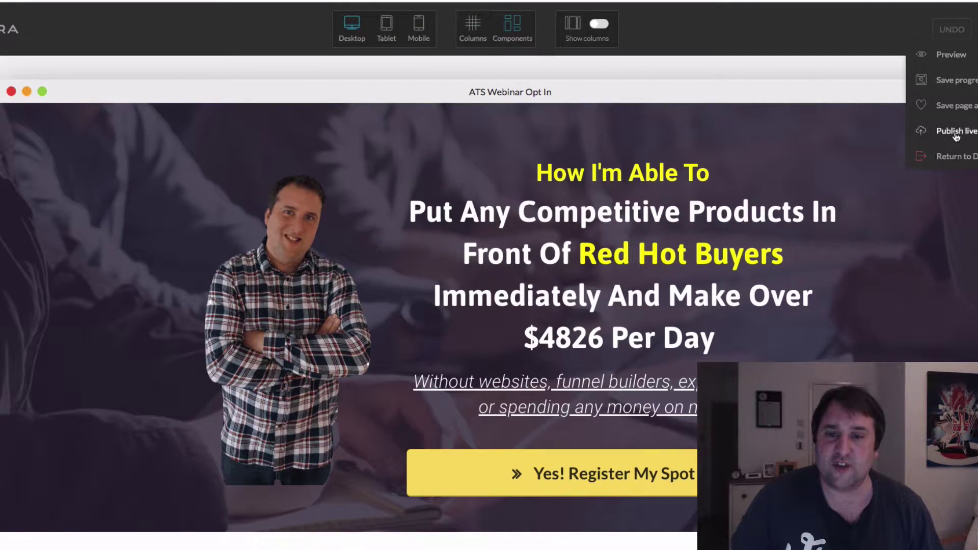
{"action": "left_click", "coordinate": [946, 131]}
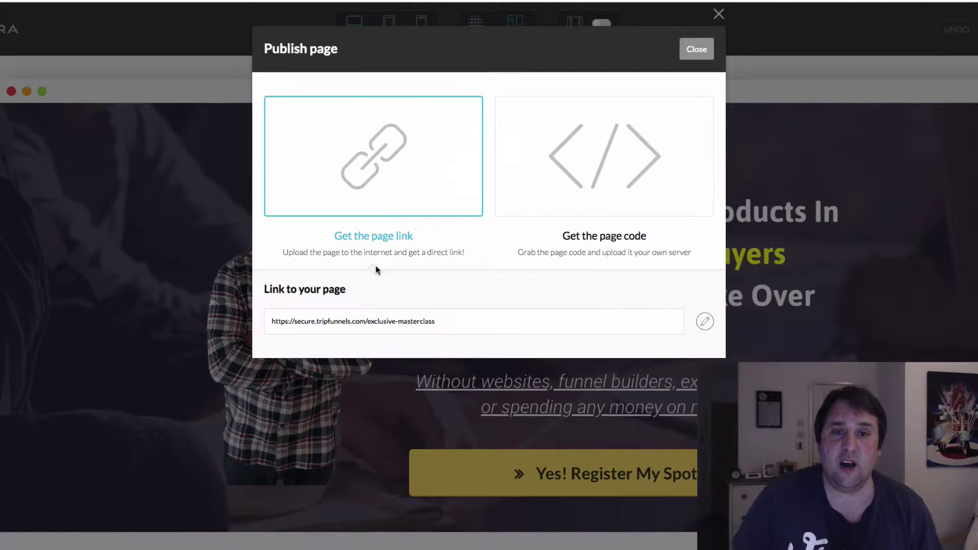
{"action": "left_click", "coordinate": [706, 322]}
{"action": "left_click", "coordinate": [447, 323]}
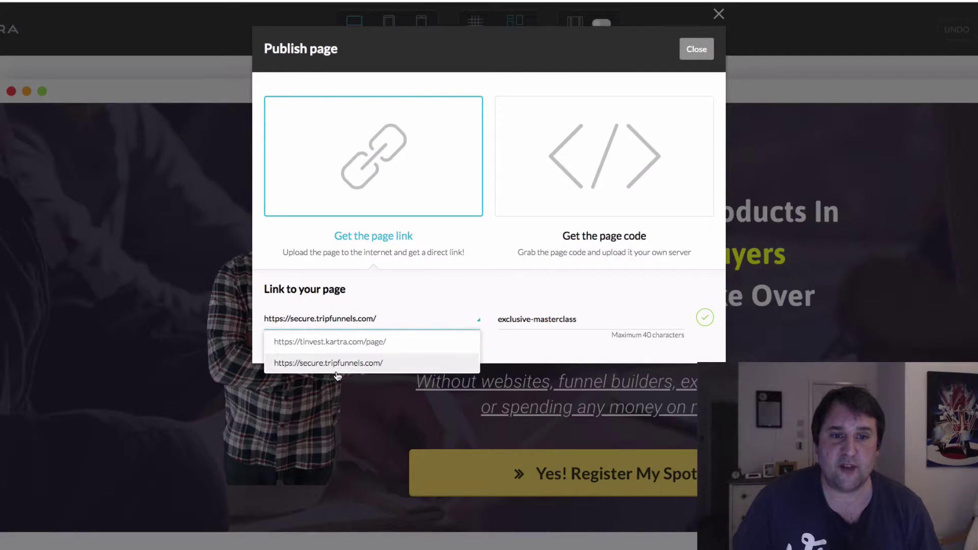
{"action": "left_click", "coordinate": [333, 346]}
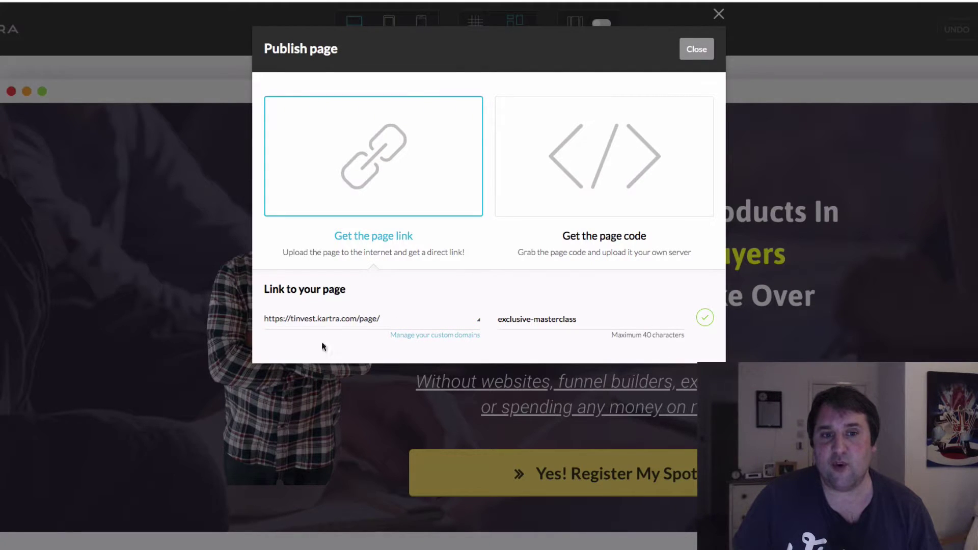
{"action": "left_click", "coordinate": [412, 322]}
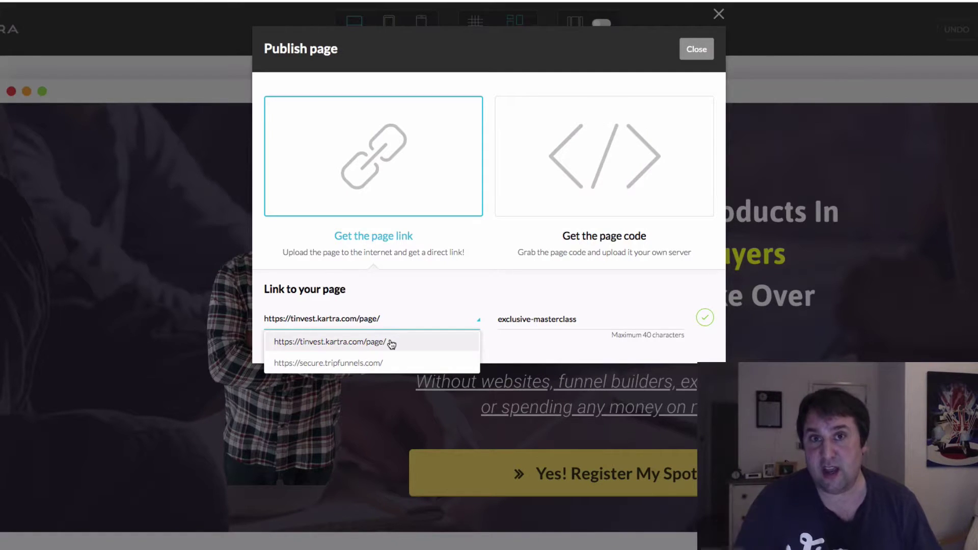
{"action": "left_click", "coordinate": [368, 363]}
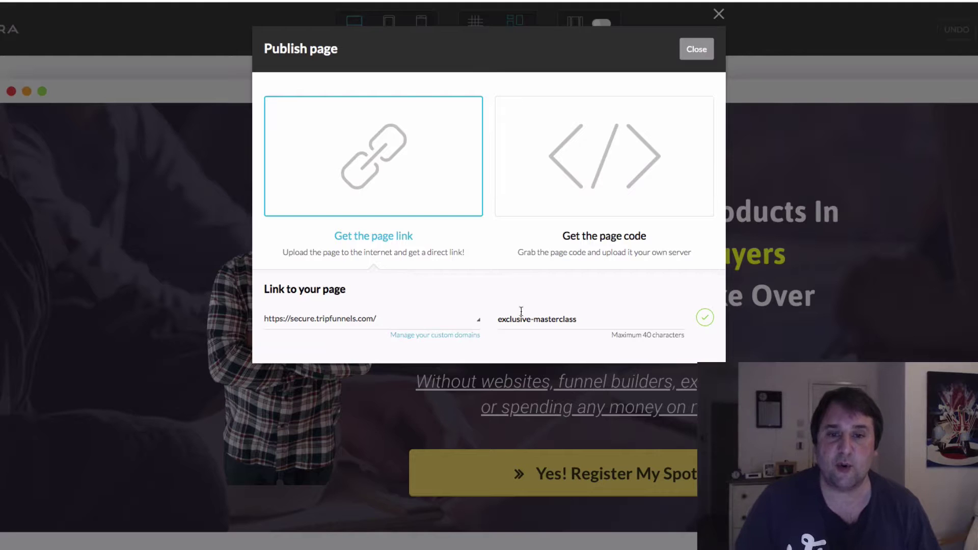
{"action": "left_click", "coordinate": [327, 319]}
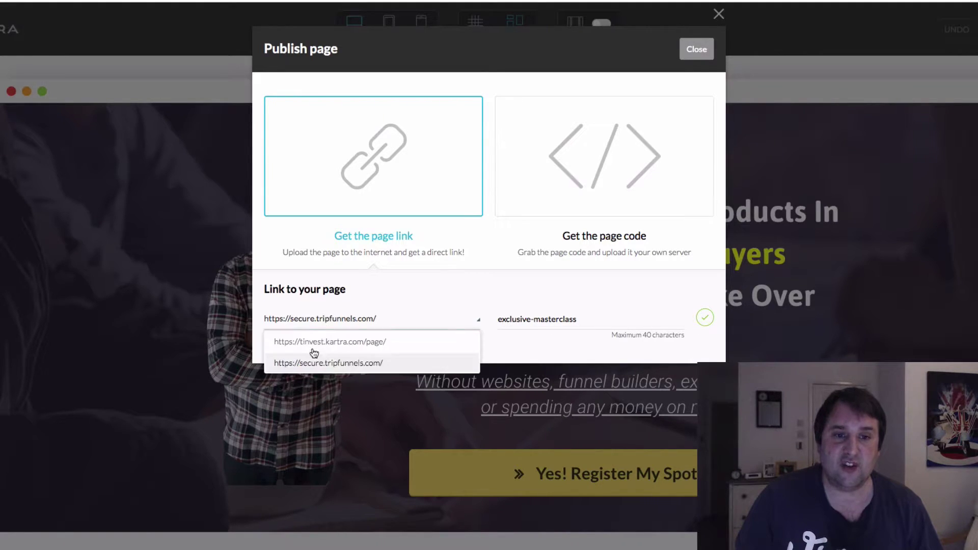
{"action": "left_click", "coordinate": [313, 360]}
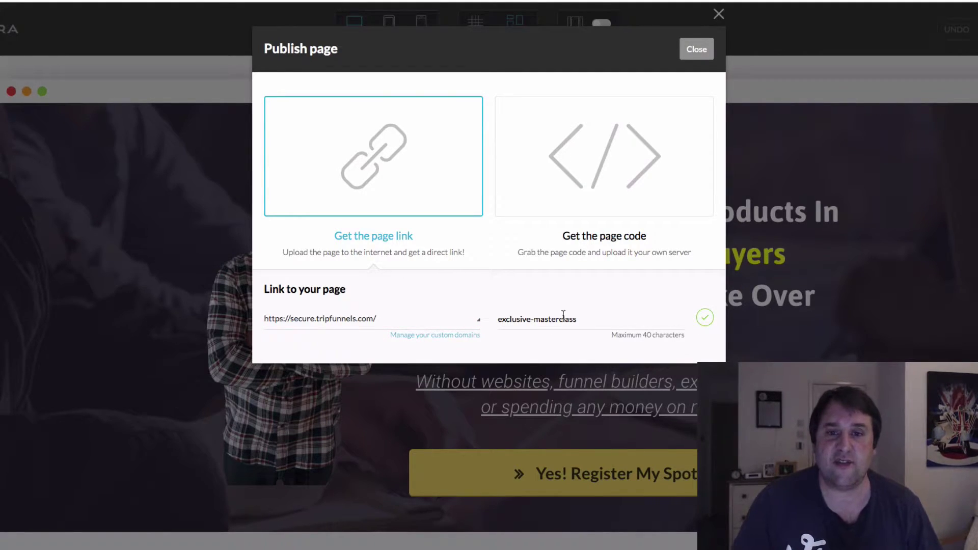
{"action": "left_click", "coordinate": [706, 318]}
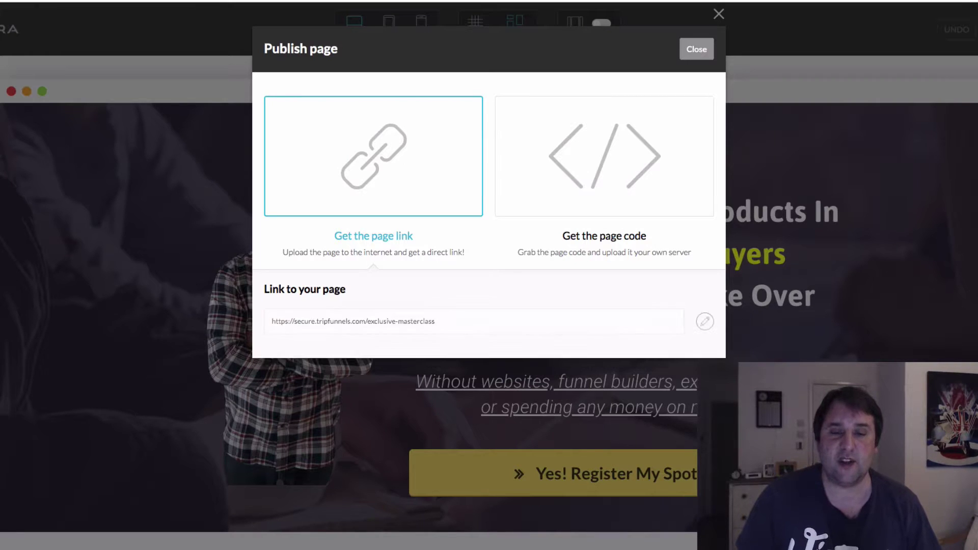
Copy the published page link and close the publishing window.
{"action": "left_click_drag", "start_coordinate": [492, 325], "coordinate": [266, 326]}
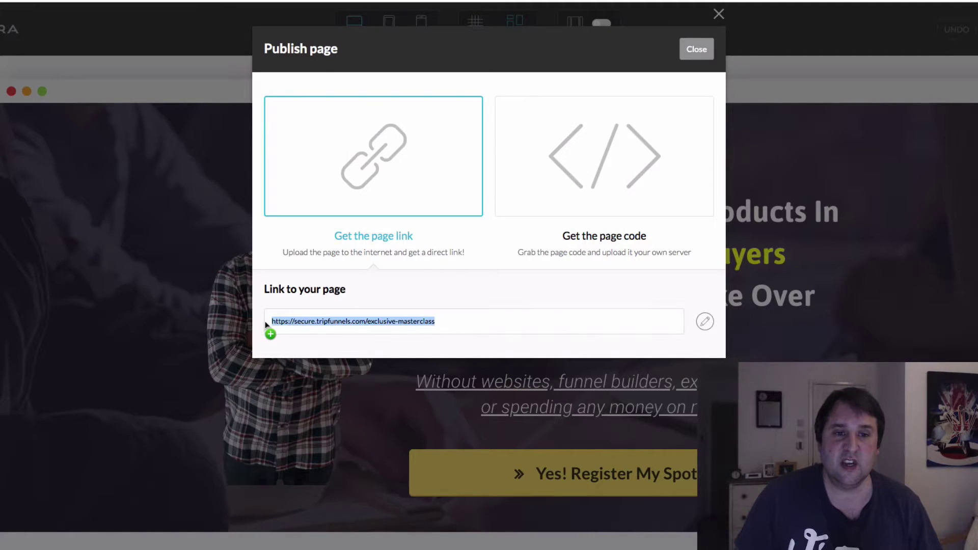
{"action": "right_click", "coordinate": [296, 320]}
{"action": "left_click", "coordinate": [697, 49]}
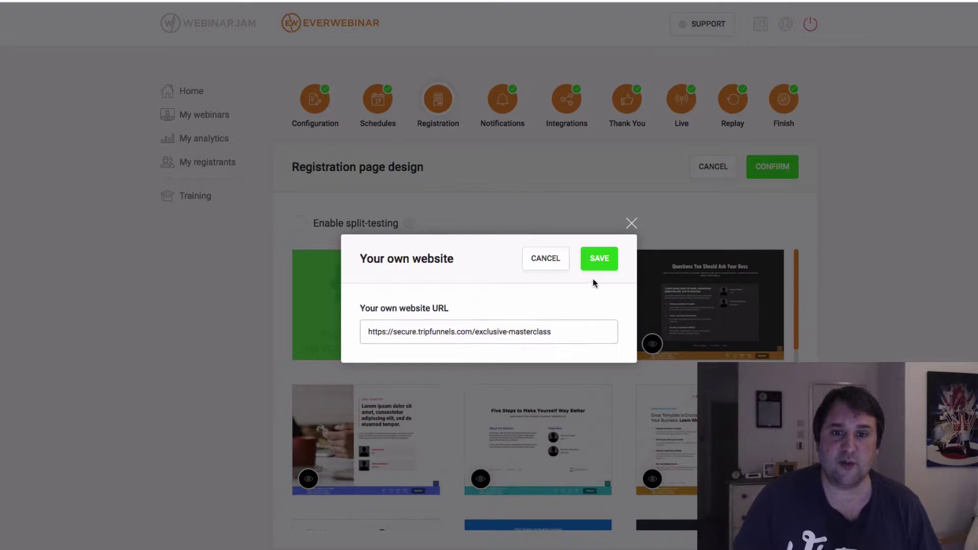
Save the own-website registration URL, step through Notifications to Replay, and finish creating the webinar.
{"action": "left_click", "coordinate": [599, 260]}
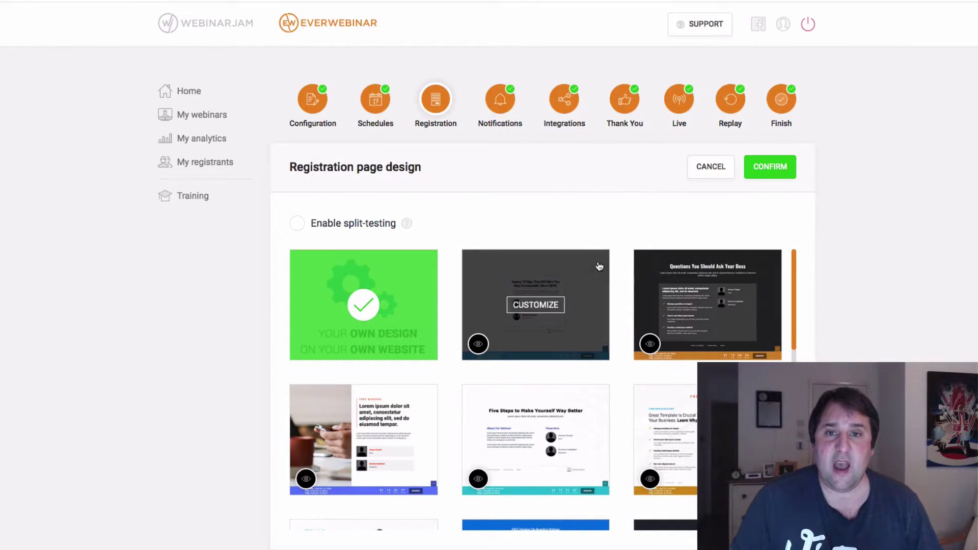
{"action": "left_click", "coordinate": [779, 171]}
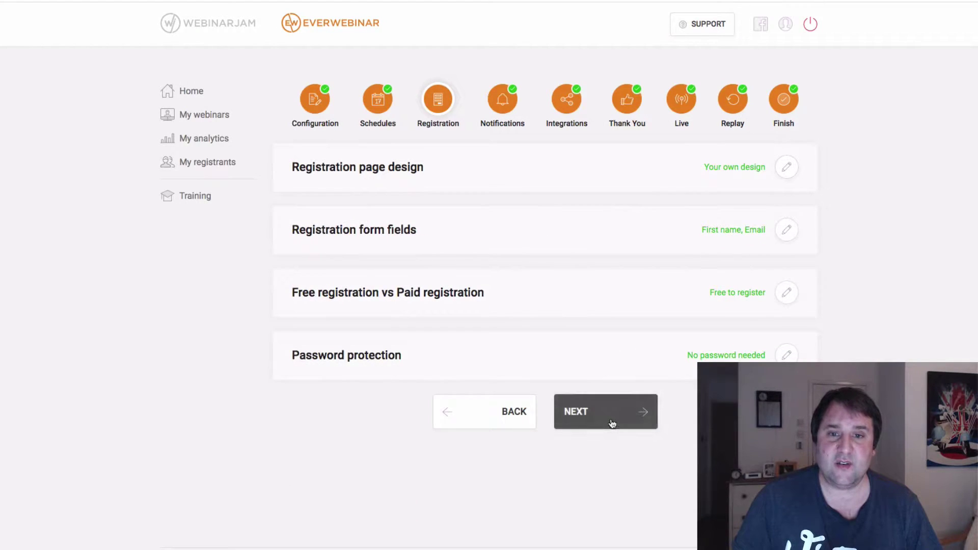
{"action": "left_click", "coordinate": [612, 424]}
{"action": "left_click", "coordinate": [622, 299]}
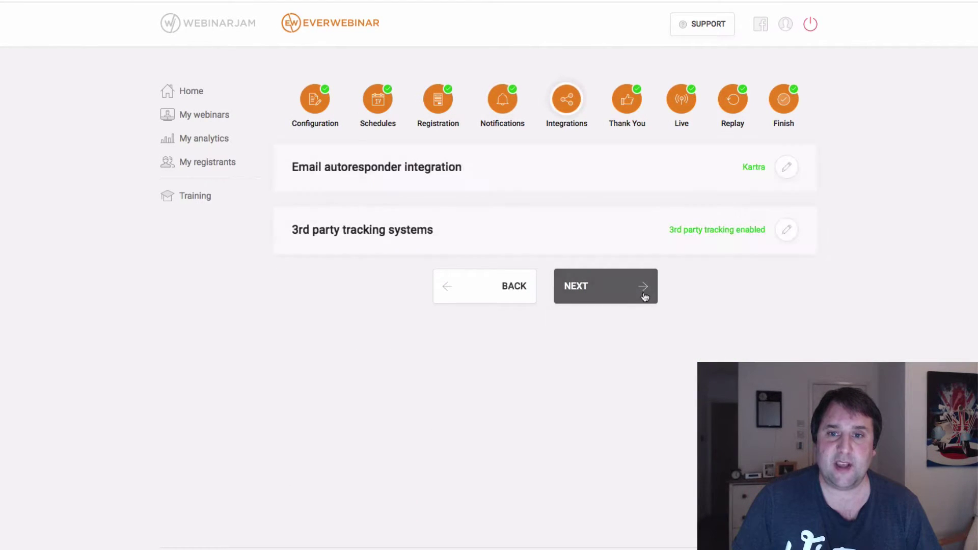
{"action": "left_click", "coordinate": [645, 297]}
{"action": "left_click", "coordinate": [636, 286]}
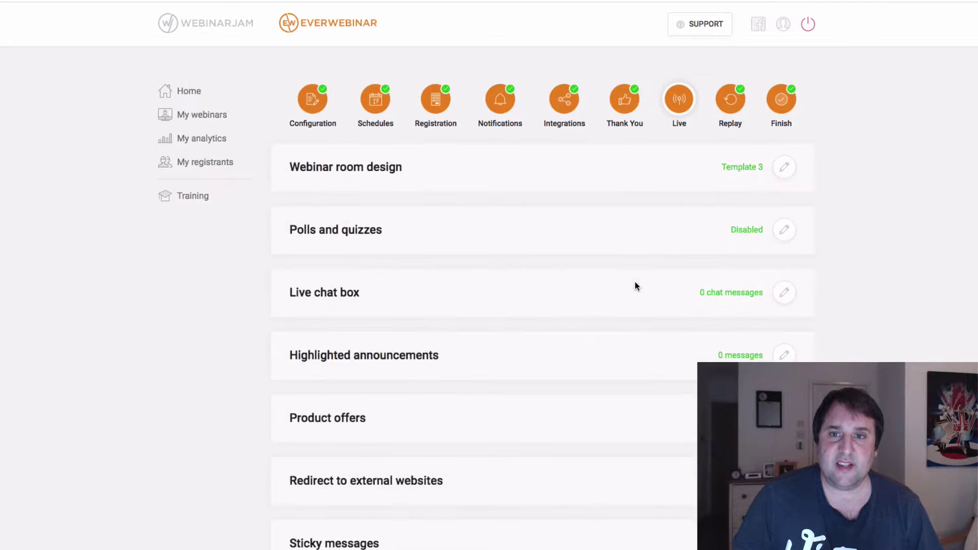
{"action": "scroll", "coordinate": [639, 290], "scroll_direction": "down", "scroll_amount": 5}
{"action": "left_click", "coordinate": [610, 509]}
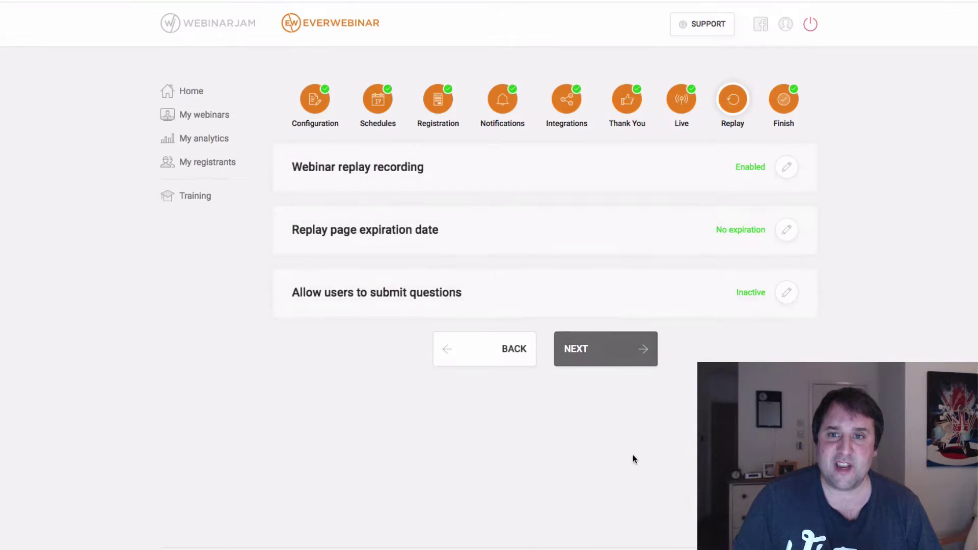
{"action": "left_click", "coordinate": [612, 357]}
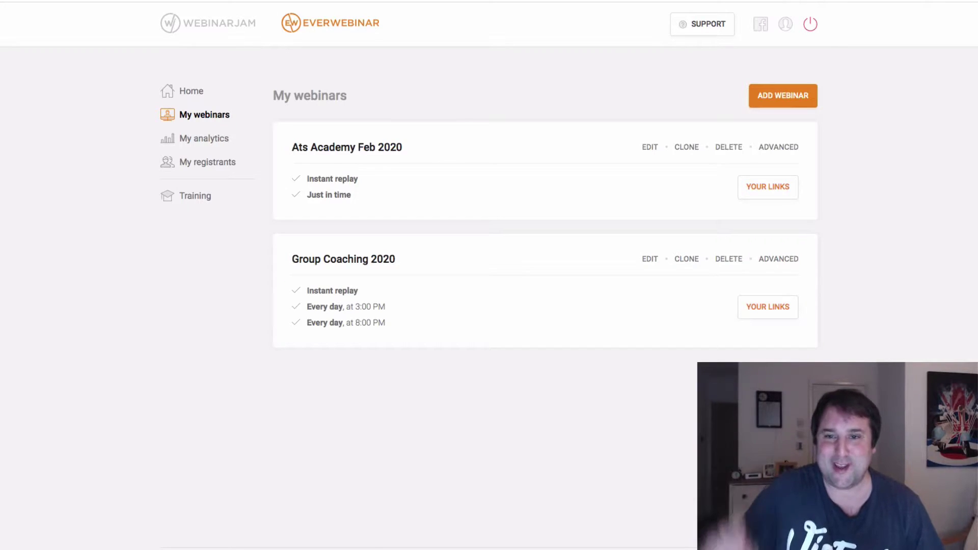
Brand the Ats Academy Feb 2020 registration link as exclusive-training and copy it.
{"action": "left_click", "coordinate": [767, 192]}
{"action": "left_click_drag", "start_coordinate": [487, 406], "coordinate": [301, 414]}
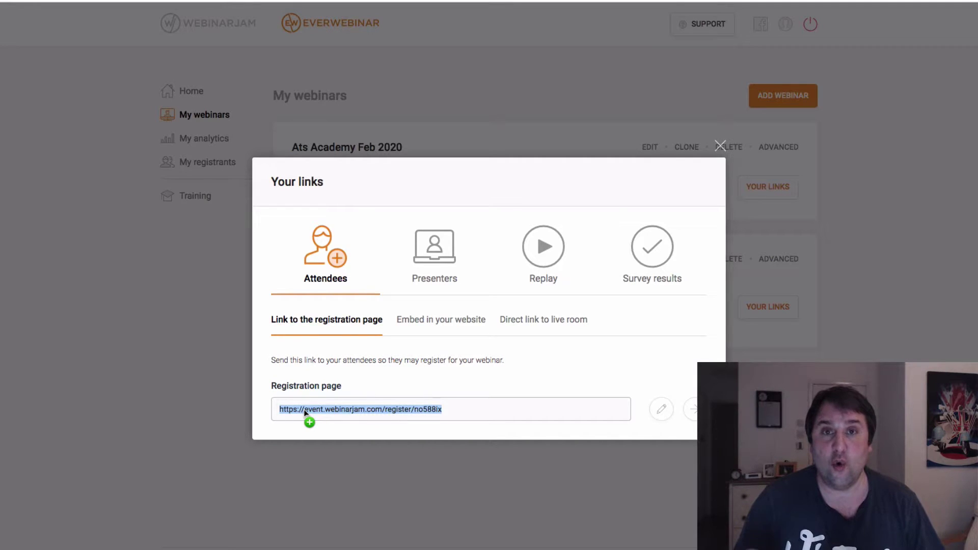
{"action": "left_click_drag", "start_coordinate": [303, 408], "coordinate": [406, 377]}
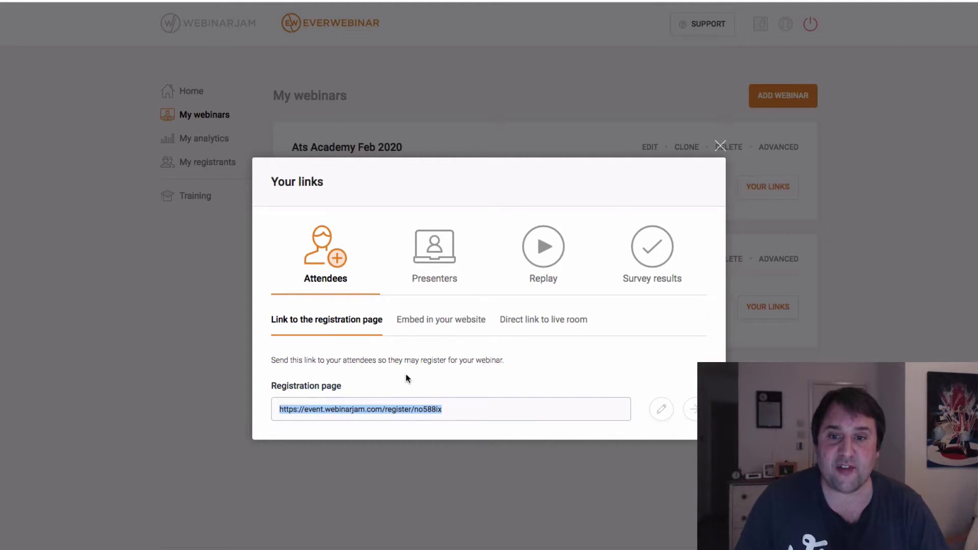
{"action": "left_click", "coordinate": [662, 411]}
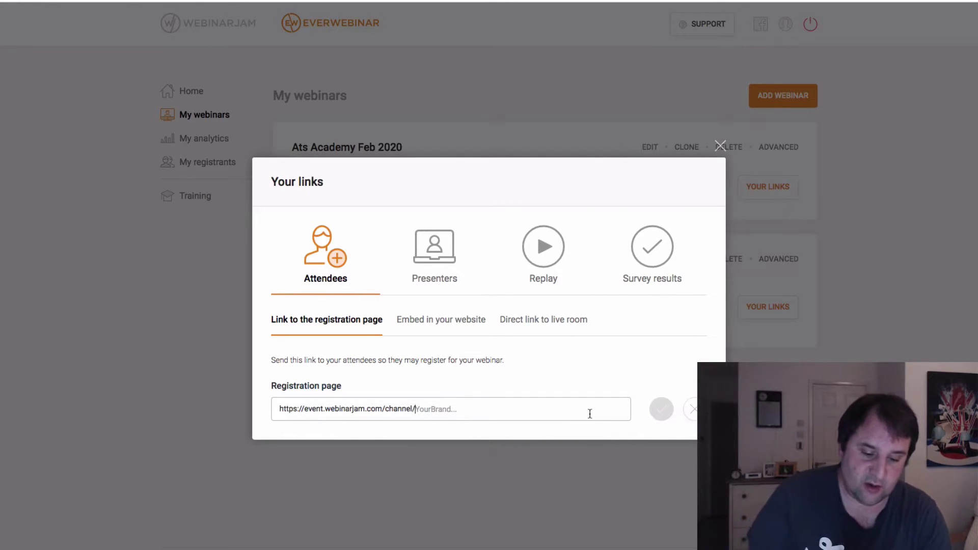
{"action": "type", "text": "exclusive-training"}
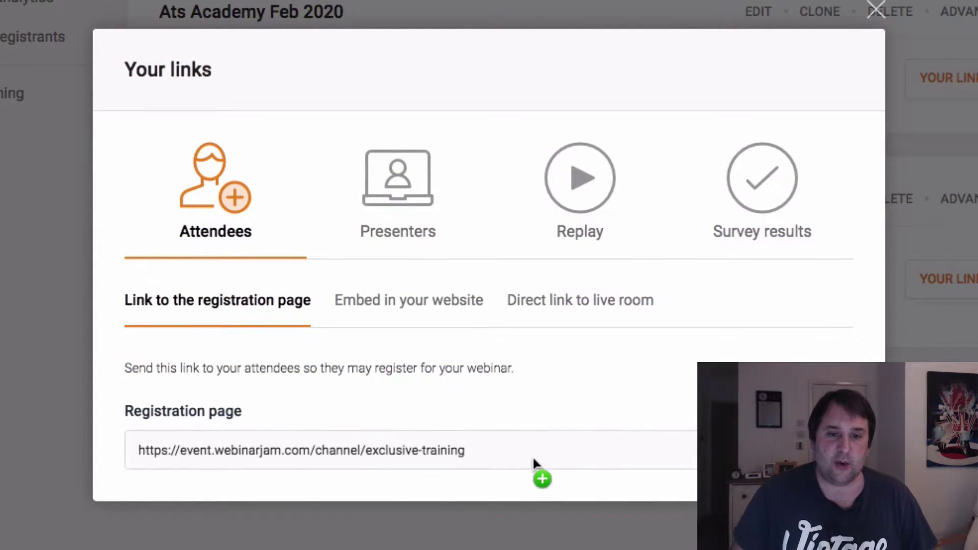
{"action": "left_click_drag", "start_coordinate": [533, 456], "coordinate": [43, 449]}
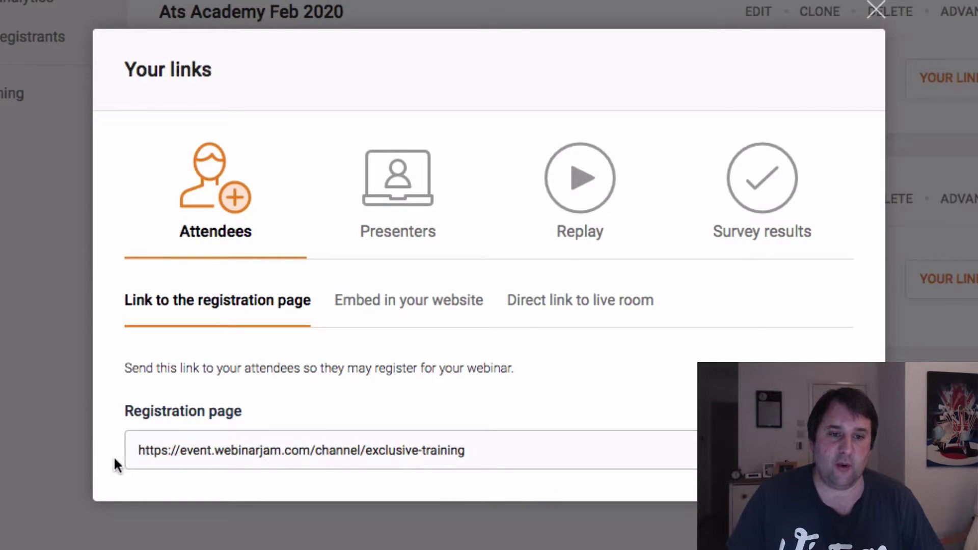
{"action": "left_click", "coordinate": [134, 451]}
{"action": "right_click", "coordinate": [157, 451]}
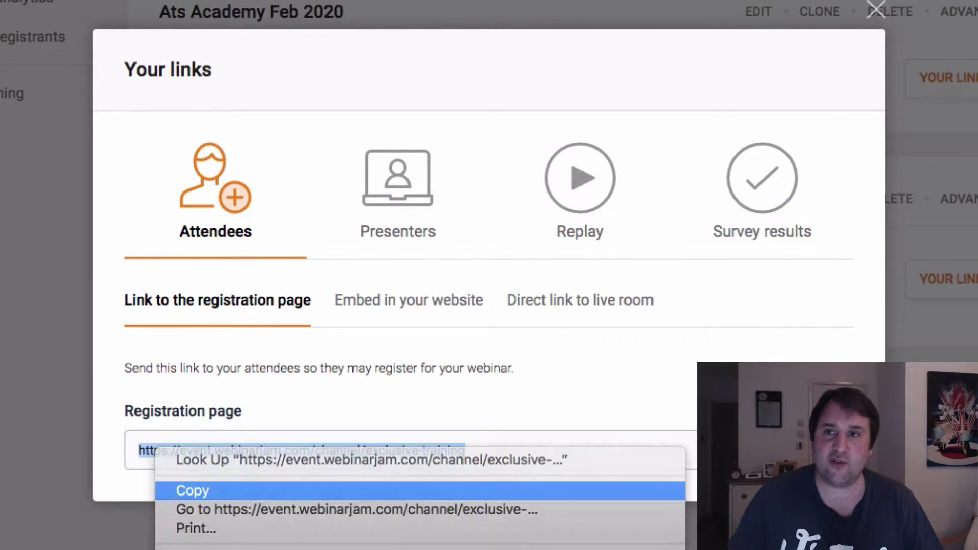
{"action": "left_click", "coordinate": [193, 491]}
Load the copied landing page link in a new browser tab.
{"action": "key", "text": "super+t"}
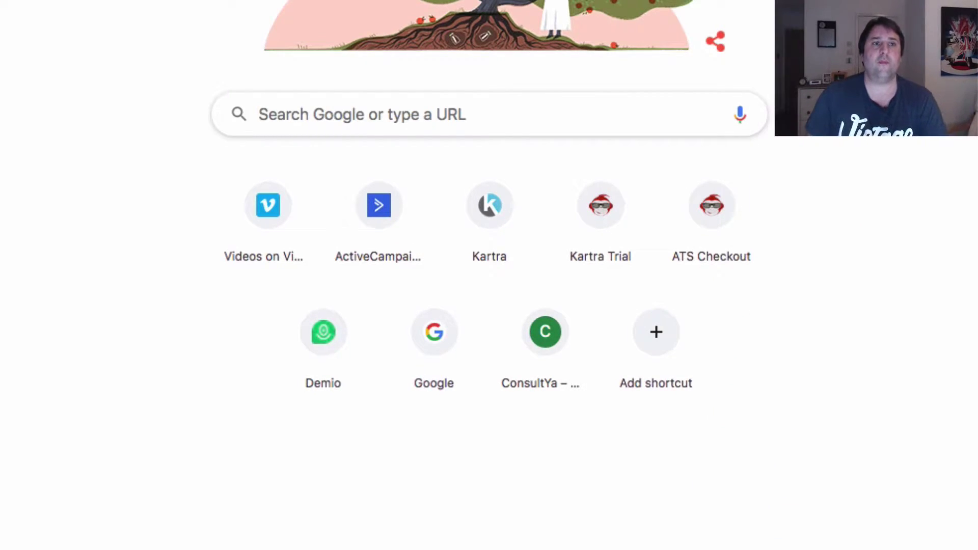
{"action": "key", "text": "super+v"}
{"action": "key", "text": "Return"}
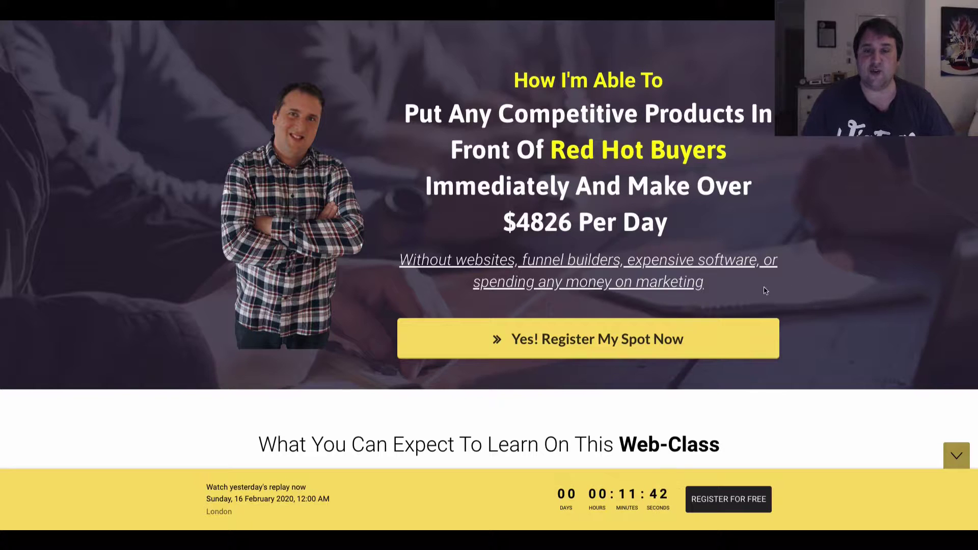
{"action": "scroll", "coordinate": [764, 288], "scroll_direction": "down", "scroll_amount": 5}
{"action": "scroll", "coordinate": [765, 290], "scroll_direction": "down", "scroll_amount": 1}
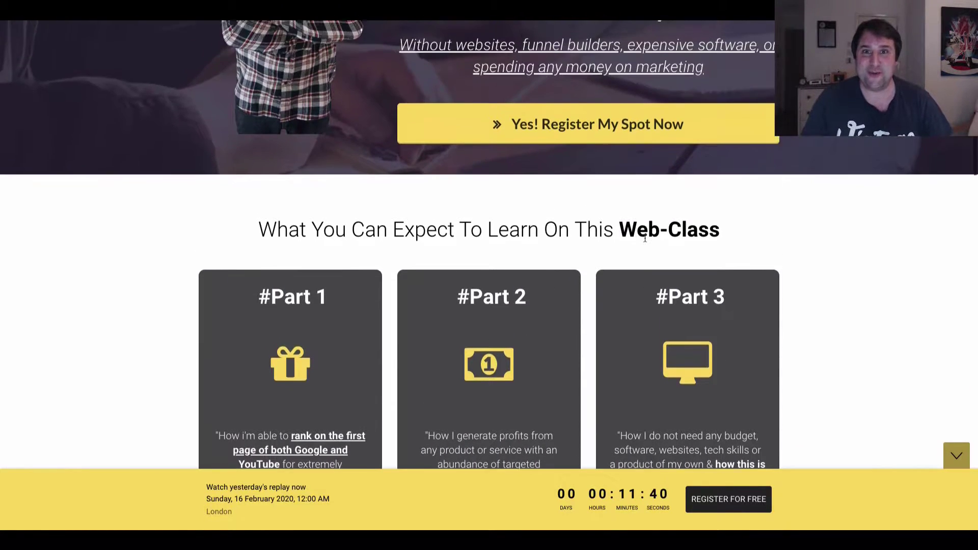
{"action": "scroll", "coordinate": [644, 239], "scroll_direction": "up", "scroll_amount": 1}
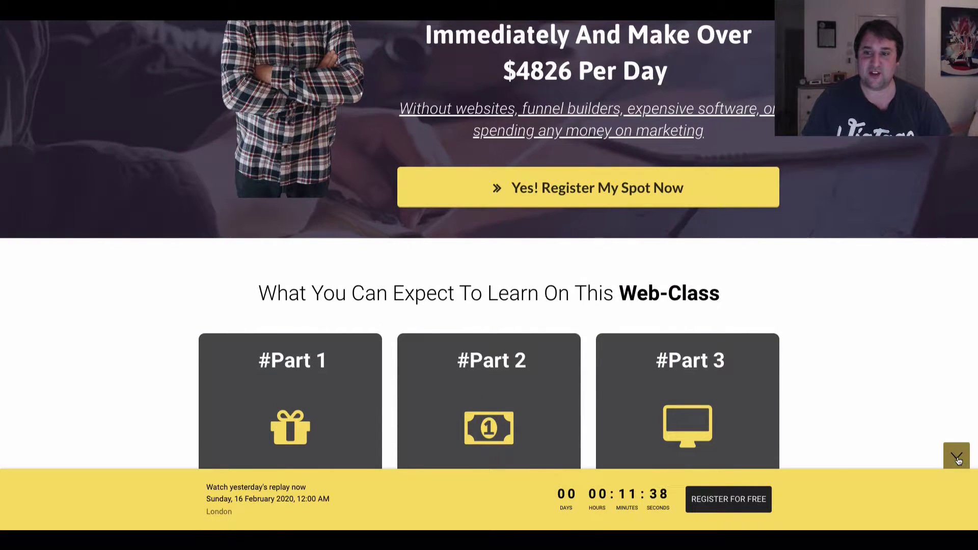
{"action": "scroll", "coordinate": [802, 422], "scroll_direction": "down", "scroll_amount": 2}
{"action": "scroll", "coordinate": [806, 426], "scroll_direction": "up", "scroll_amount": 4}
{"action": "scroll", "coordinate": [805, 426], "scroll_direction": "down", "scroll_amount": 6}
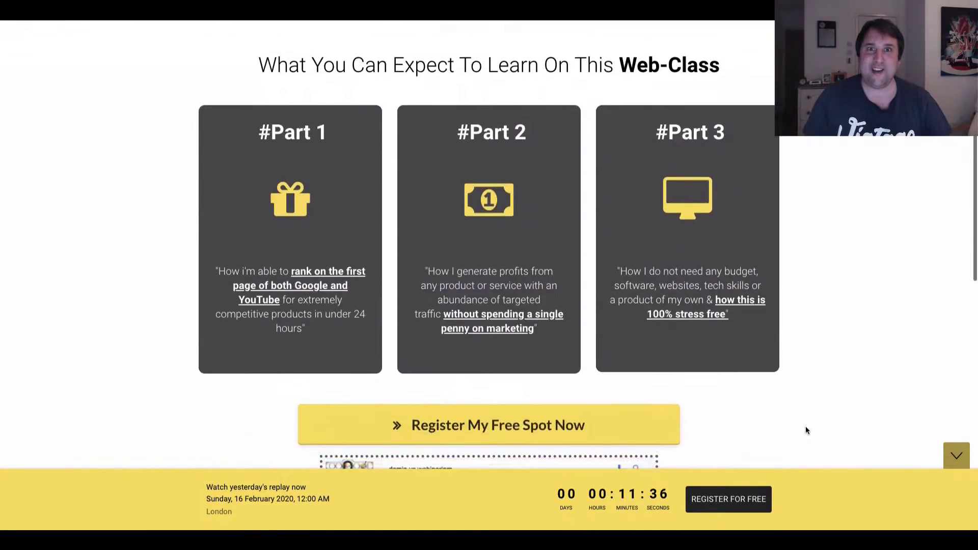
{"action": "scroll", "coordinate": [926, 469], "scroll_direction": "down", "scroll_amount": 5}
{"action": "scroll", "coordinate": [922, 465], "scroll_direction": "up", "scroll_amount": 10}
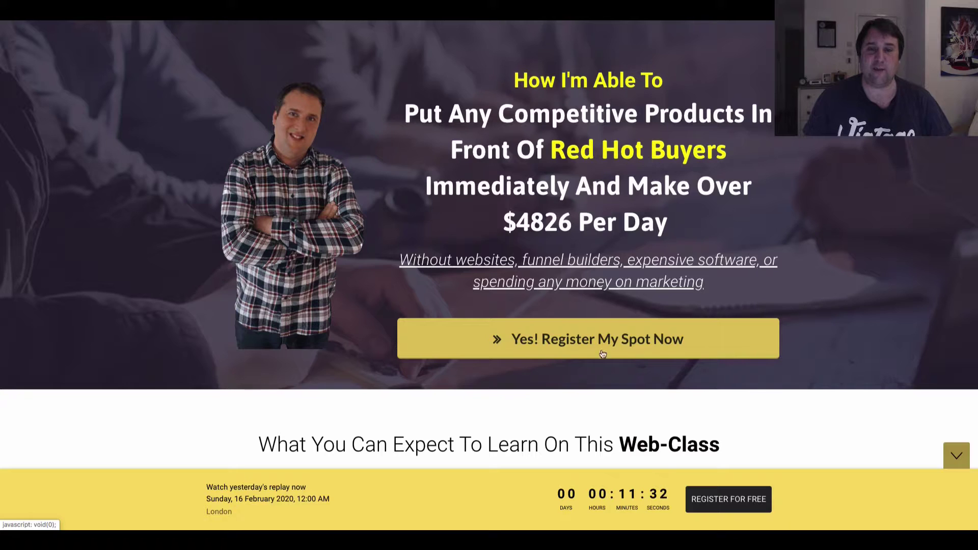
{"action": "left_click", "coordinate": [580, 341]}
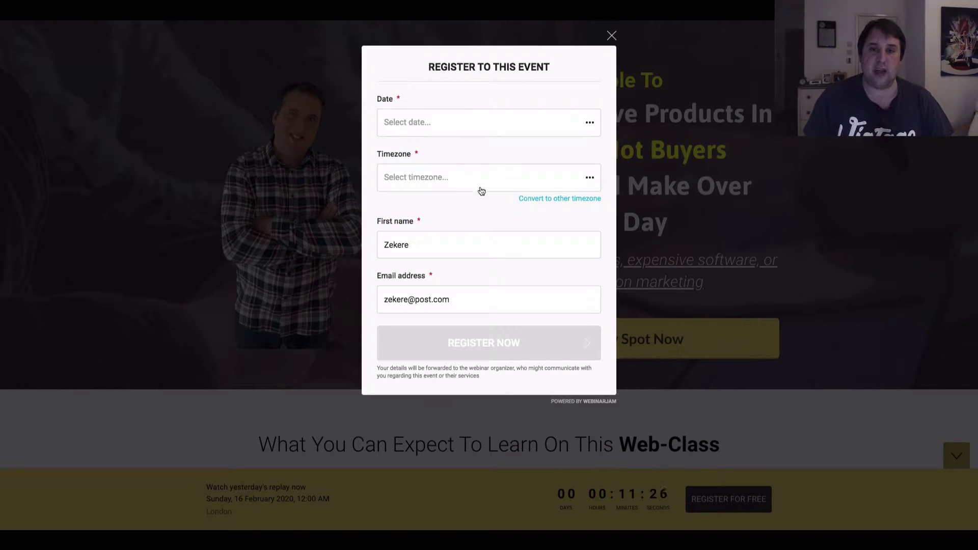
{"action": "left_click", "coordinate": [515, 119]}
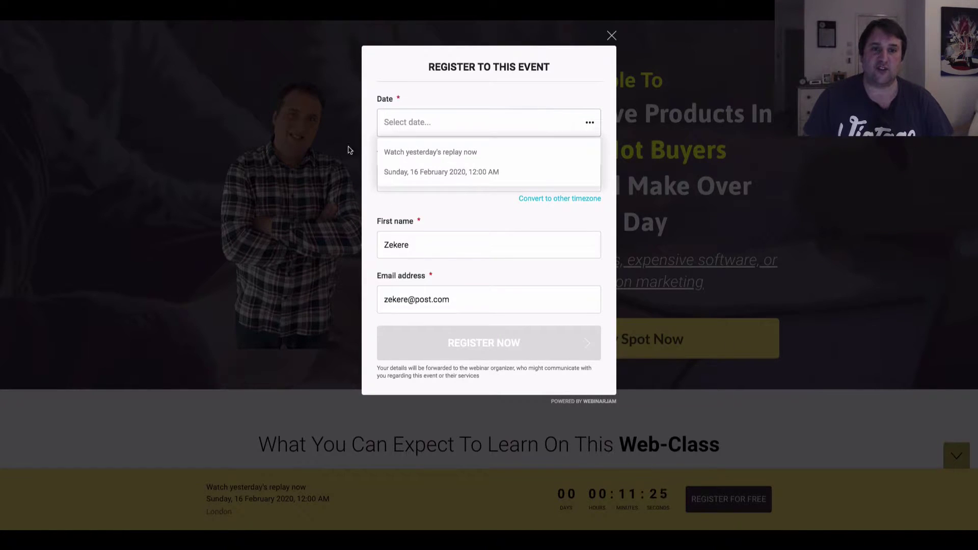
{"action": "left_click", "coordinate": [611, 35]}
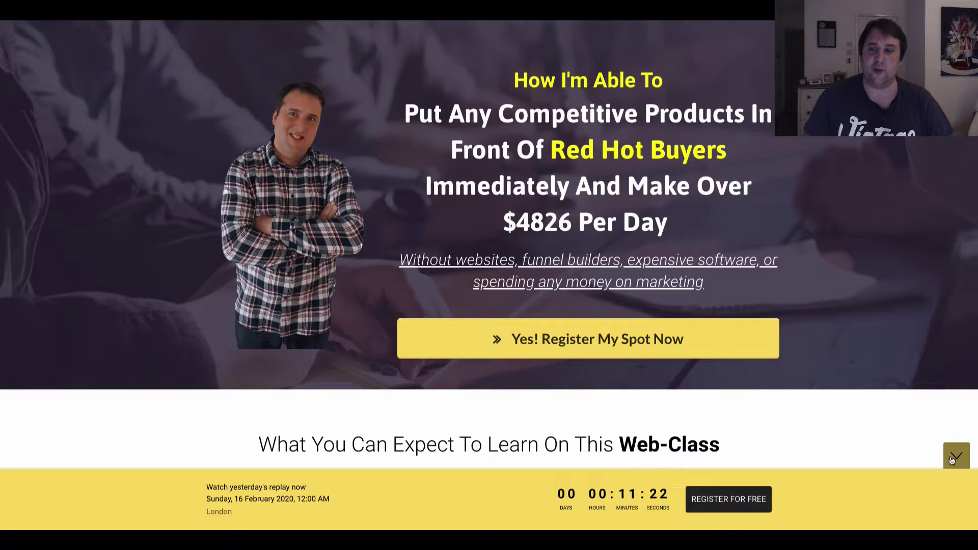
{"action": "scroll", "coordinate": [792, 335], "scroll_direction": "down", "scroll_amount": 10}
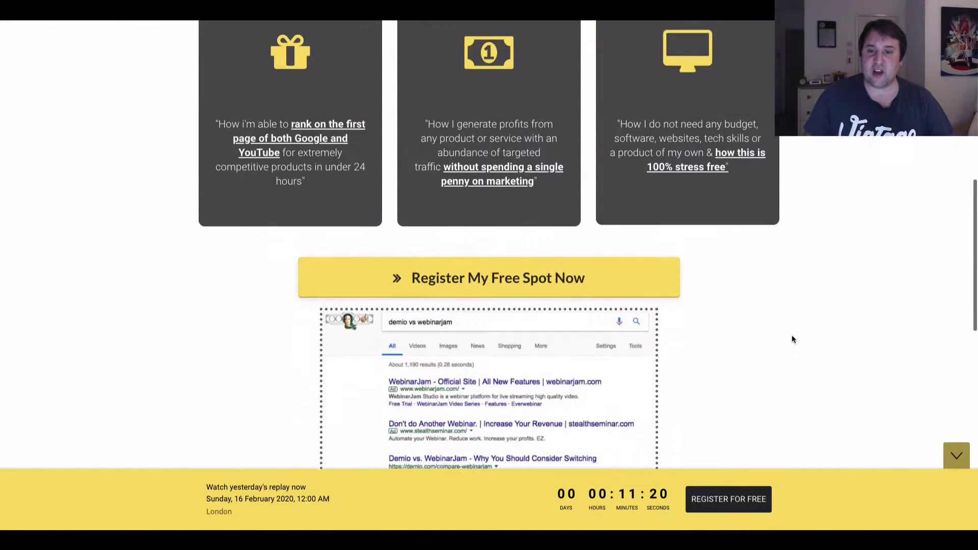
{"action": "left_click", "coordinate": [729, 499]}
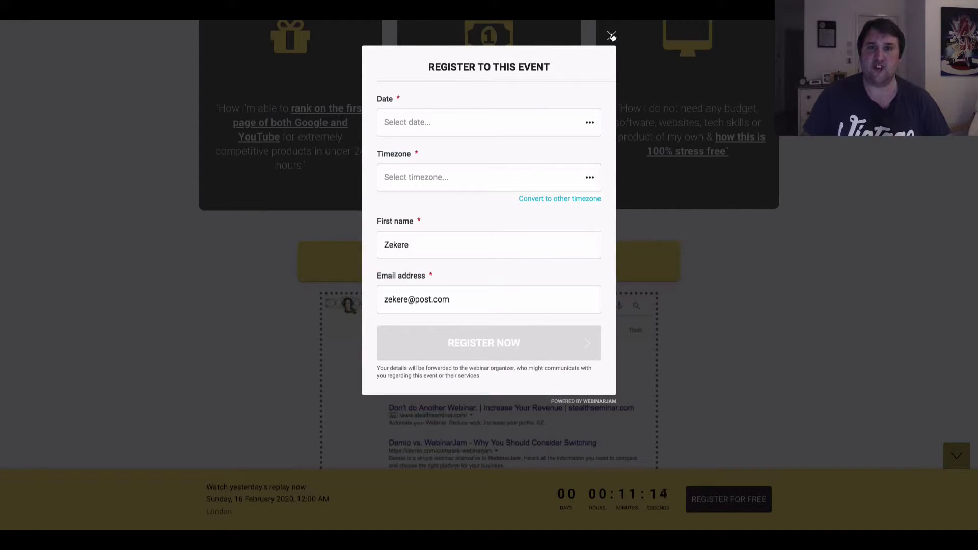
{"action": "left_click", "coordinate": [611, 34]}
{"action": "scroll", "coordinate": [863, 182], "scroll_direction": "down", "scroll_amount": 10}
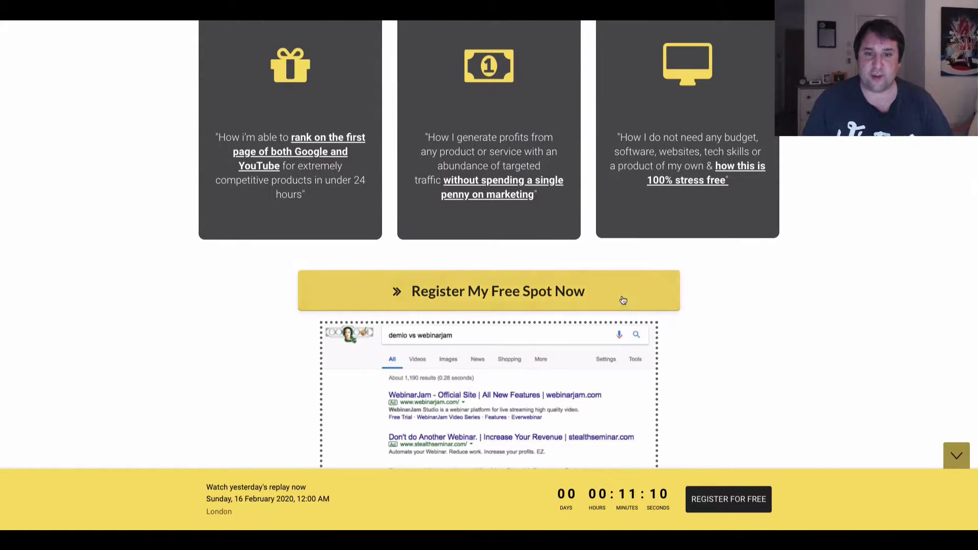
{"action": "scroll", "coordinate": [624, 304], "scroll_direction": "up", "scroll_amount": 6}
{"action": "scroll", "coordinate": [626, 307], "scroll_direction": "up", "scroll_amount": 4}
{"action": "scroll", "coordinate": [601, 310], "scroll_direction": "down", "scroll_amount": 1}
{"action": "scroll", "coordinate": [581, 312], "scroll_direction": "up", "scroll_amount": 1}
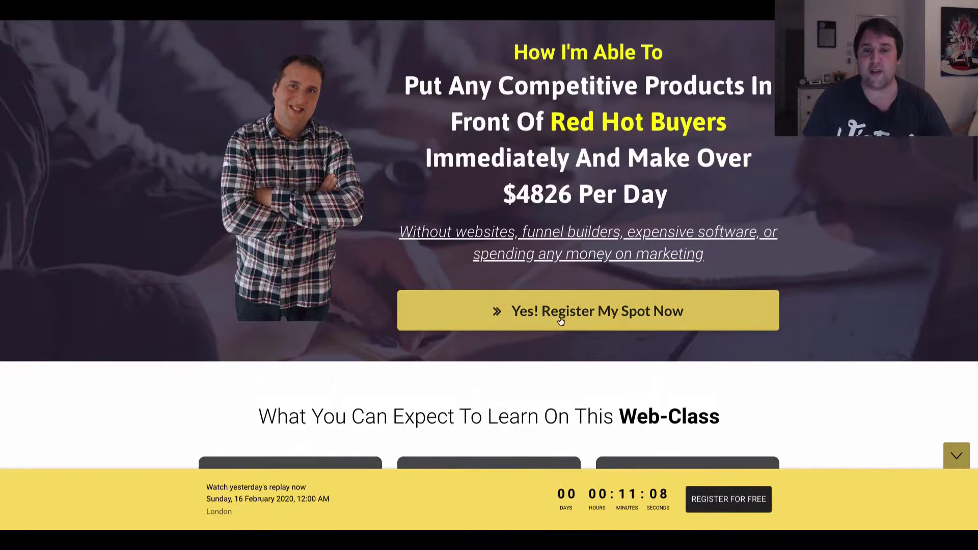
{"action": "scroll", "coordinate": [562, 314], "scroll_direction": "down", "scroll_amount": 1}
{"action": "scroll", "coordinate": [563, 314], "scroll_direction": "up", "scroll_amount": 1}
{"action": "scroll", "coordinate": [560, 312], "scroll_direction": "down", "scroll_amount": 12}
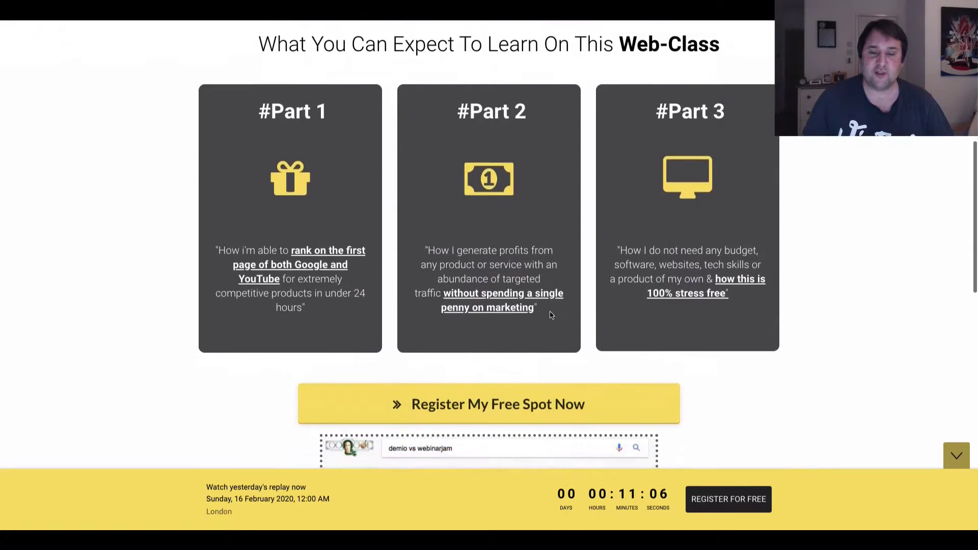
{"action": "scroll", "coordinate": [695, 415], "scroll_direction": "down", "scroll_amount": 3}
{"action": "scroll", "coordinate": [693, 421], "scroll_direction": "up", "scroll_amount": 15}
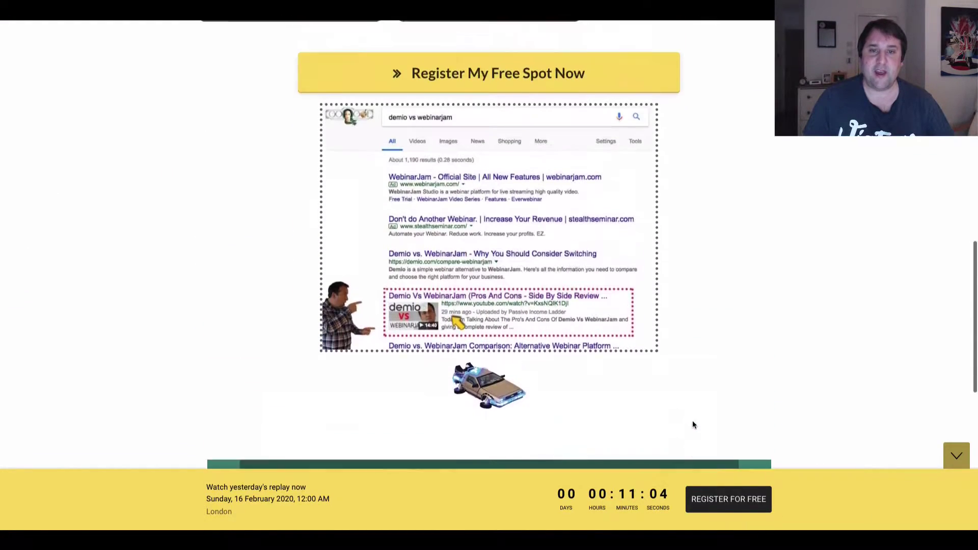
{"action": "scroll", "coordinate": [684, 423], "scroll_direction": "up", "scroll_amount": 1}
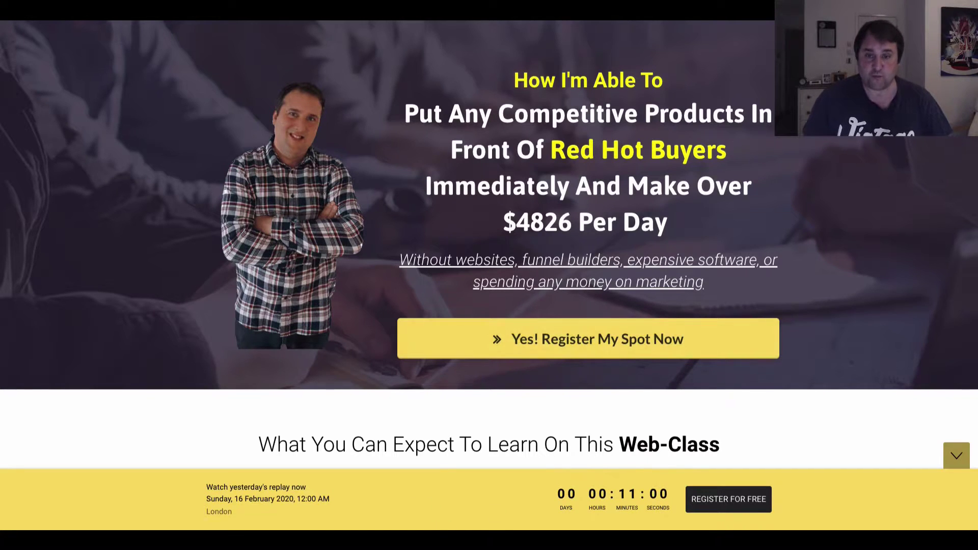
Back in the Kartra editor, open Components > Buttons and edit the Yes! Register My Spot Now button.
{"action": "key", "text": "ctrl+Tab"}
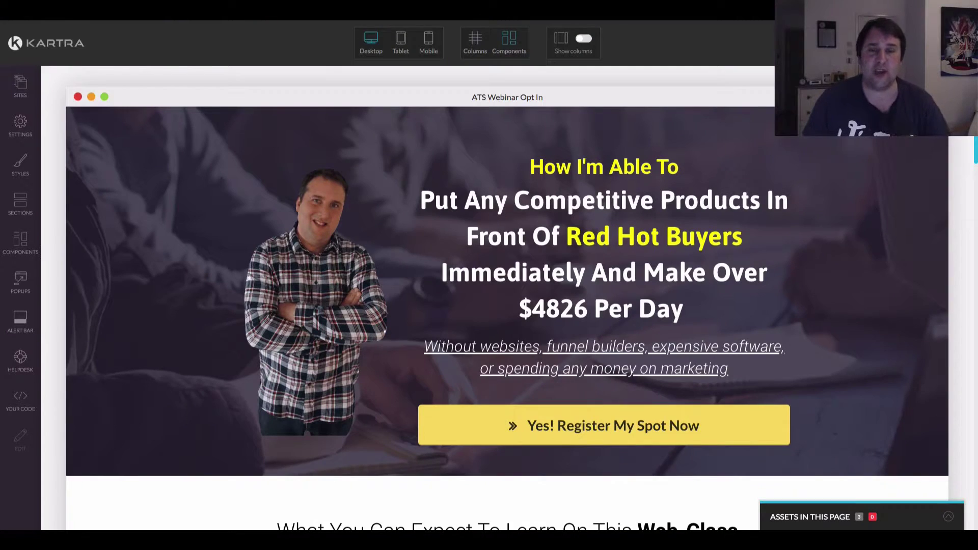
{"action": "scroll", "coordinate": [634, 137], "scroll_direction": "down", "scroll_amount": 2}
{"action": "scroll", "coordinate": [633, 136], "scroll_direction": "down", "scroll_amount": 2}
{"action": "scroll", "coordinate": [633, 137], "scroll_direction": "up", "scroll_amount": 5}
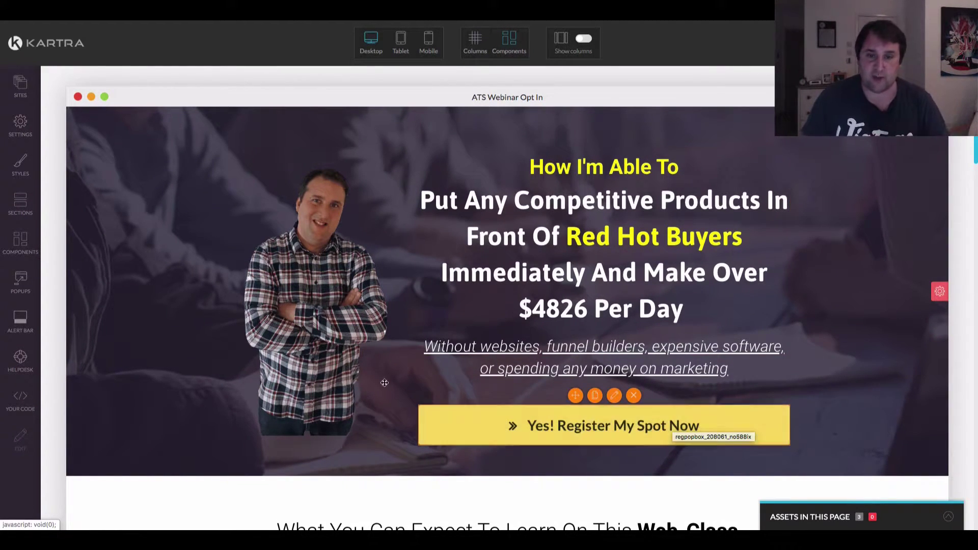
{"action": "left_click", "coordinate": [31, 250]}
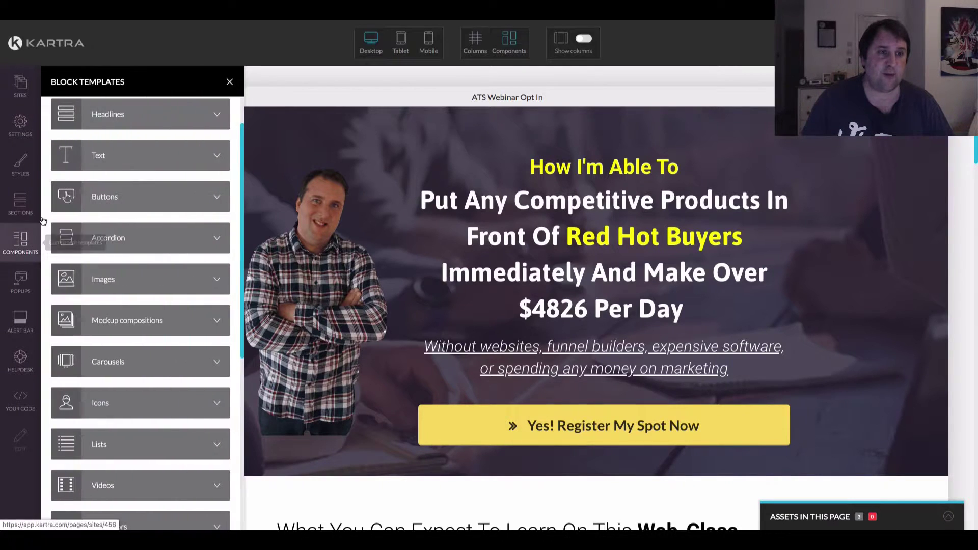
{"action": "left_click", "coordinate": [93, 196]}
{"action": "left_click_drag", "start_coordinate": [95, 158], "coordinate": [577, 400]}
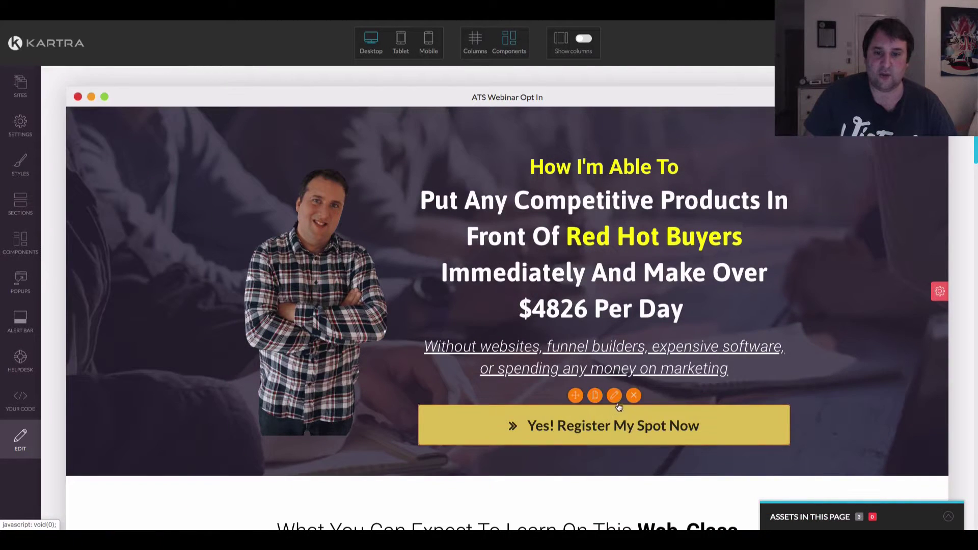
{"action": "left_click", "coordinate": [615, 397]}
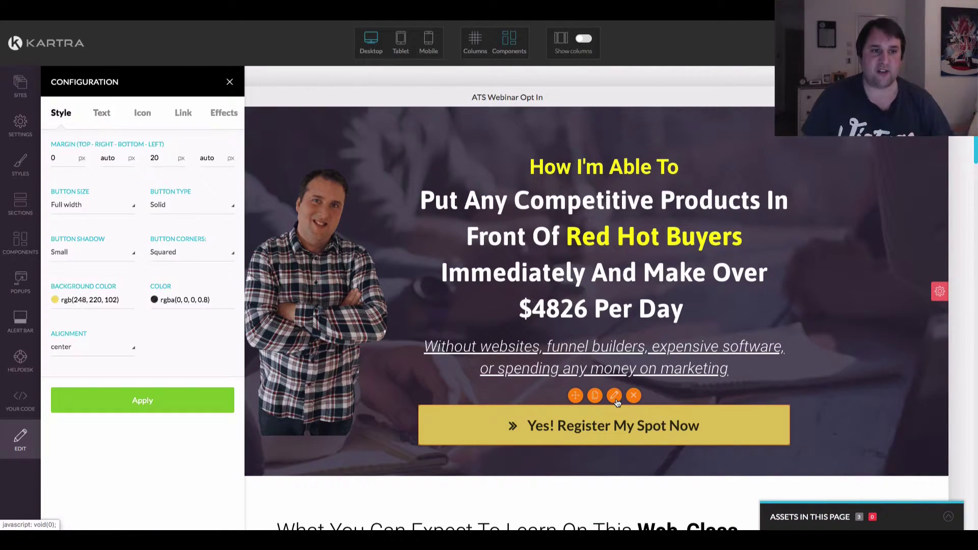
Show the button's Link settings and scroll down to the registration form options.
{"action": "left_click", "coordinate": [183, 115]}
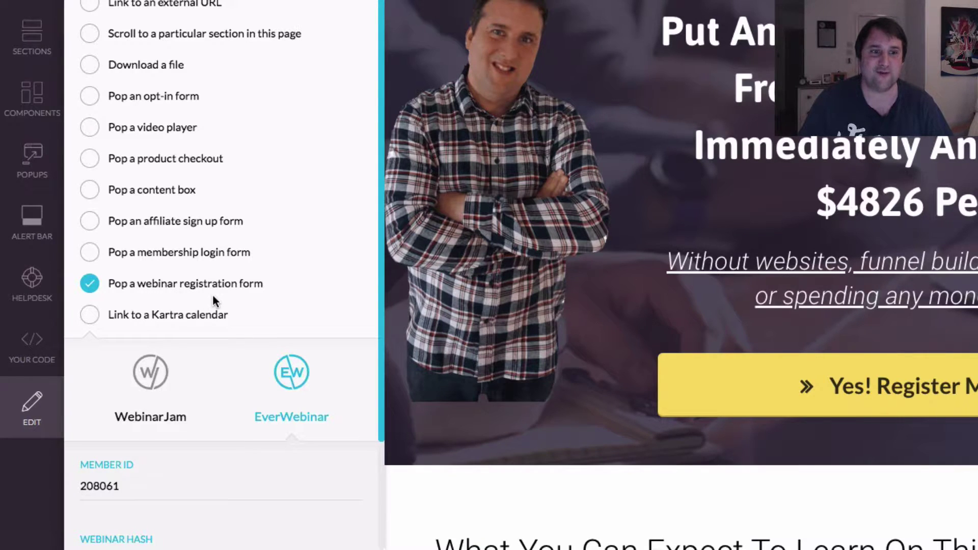
{"action": "scroll", "coordinate": [212, 293], "scroll_direction": "down", "scroll_amount": 3}
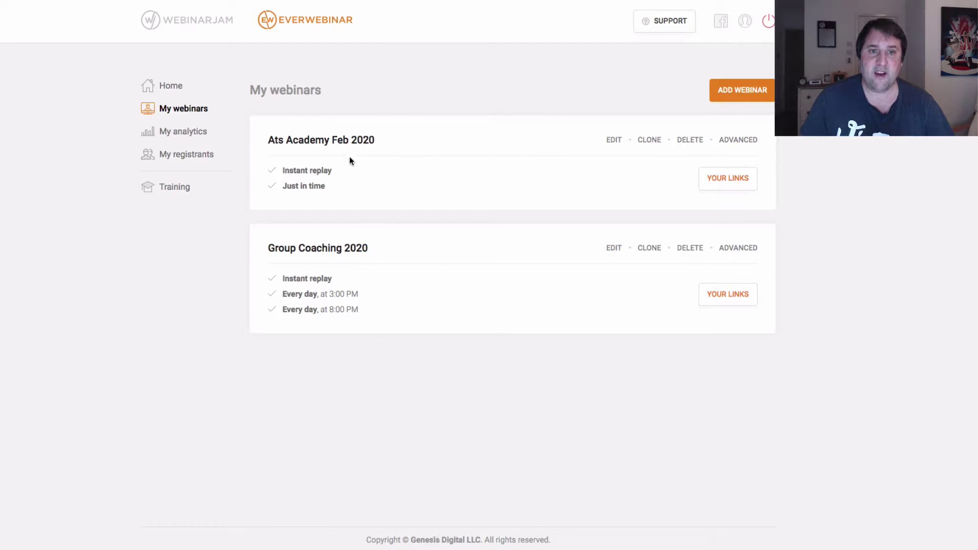
Open Ats Academy Feb 2020's API custom integration details and copy its member ID.
{"action": "left_click", "coordinate": [746, 145]}
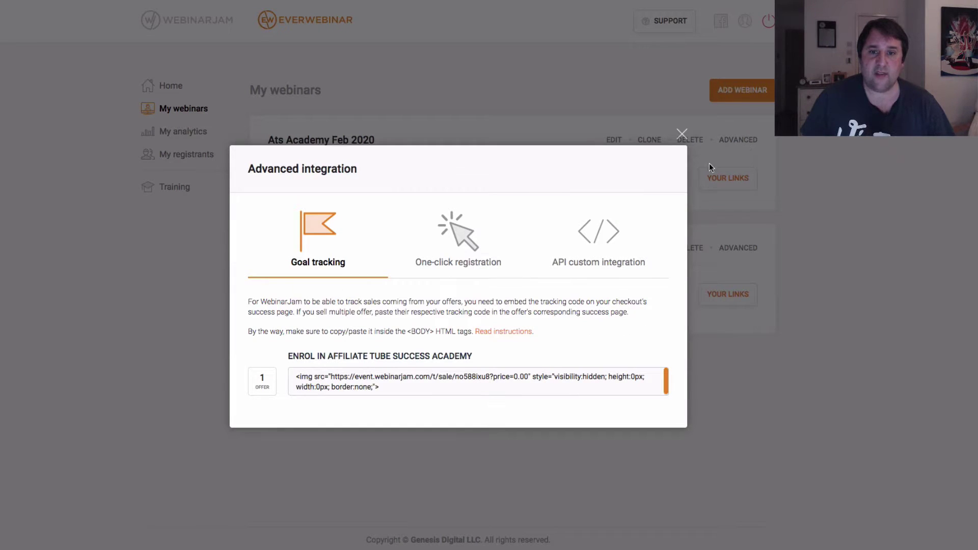
{"action": "left_click", "coordinate": [600, 227]}
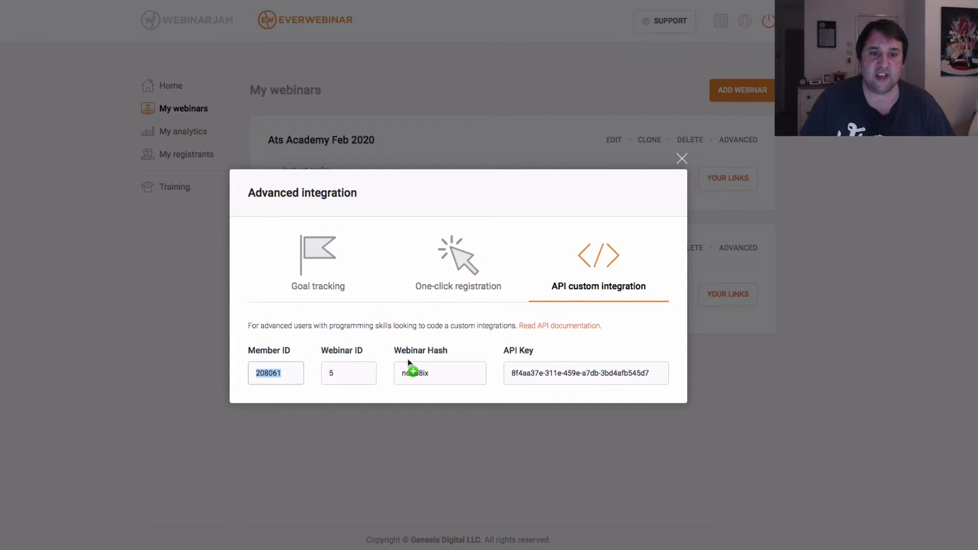
{"action": "left_click", "coordinate": [440, 375]}
{"action": "double_click", "coordinate": [396, 378]}
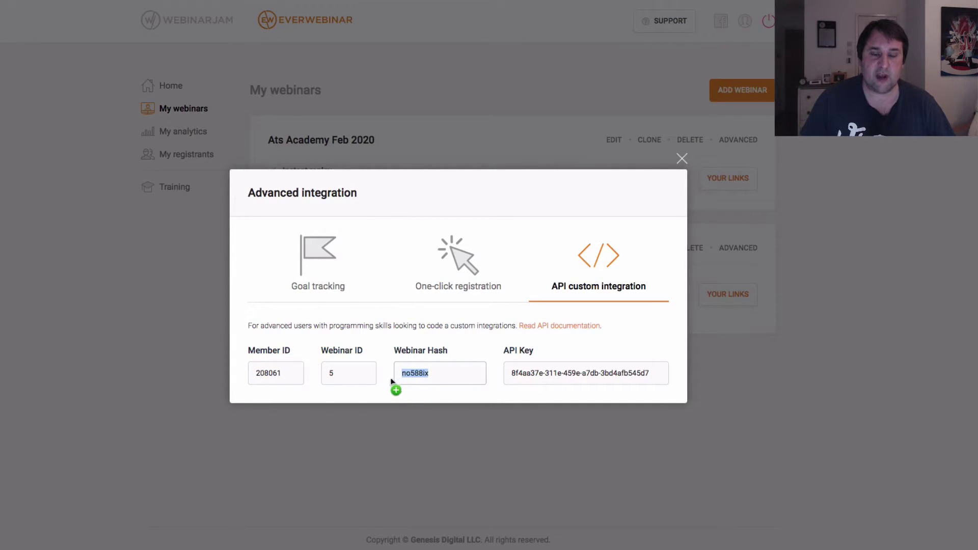
{"action": "left_click_drag", "start_coordinate": [294, 377], "coordinate": [429, 372]}
{"action": "double_click", "coordinate": [255, 373]}
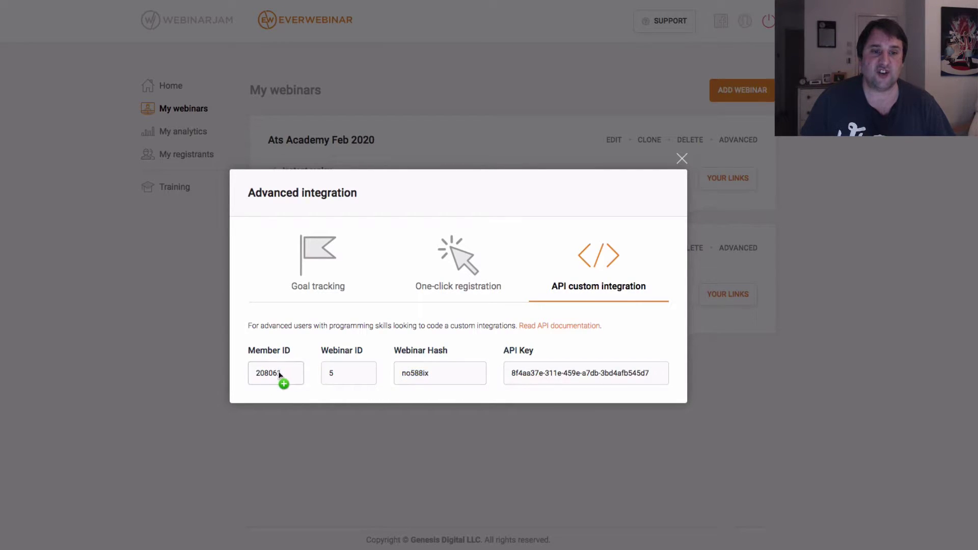
{"action": "right_click", "coordinate": [252, 376]}
{"action": "left_click", "coordinate": [285, 396]}
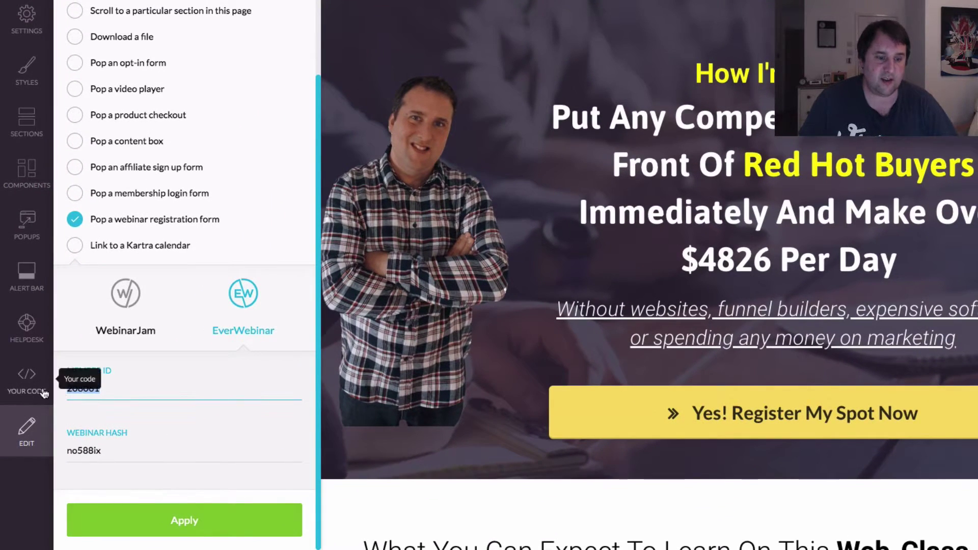
Paste the EverWebinar member ID into the Yes! Register My Spot Now button's form settings and apply.
{"action": "key", "text": "BackSpace"}
{"action": "key", "text": "ctrl+v"}
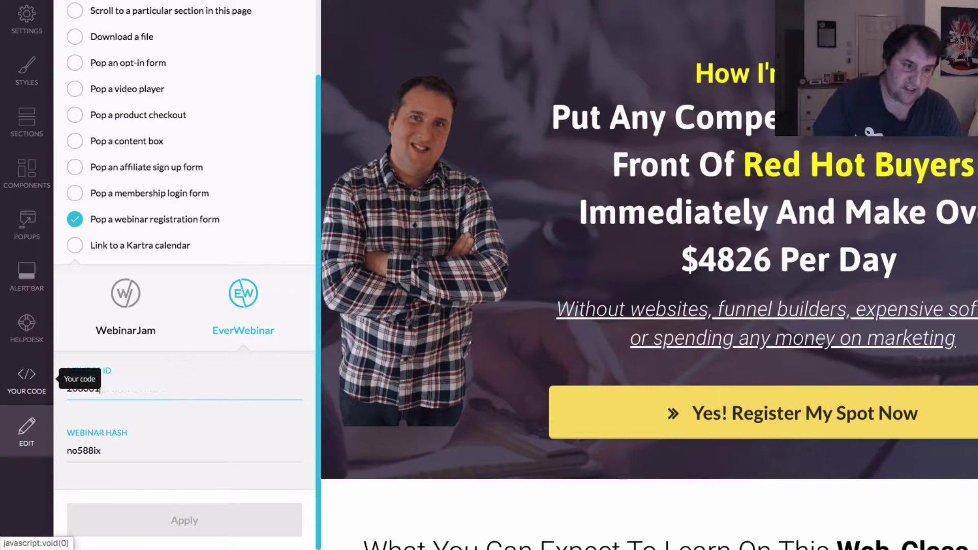
{"action": "left_click", "coordinate": [218, 437]}
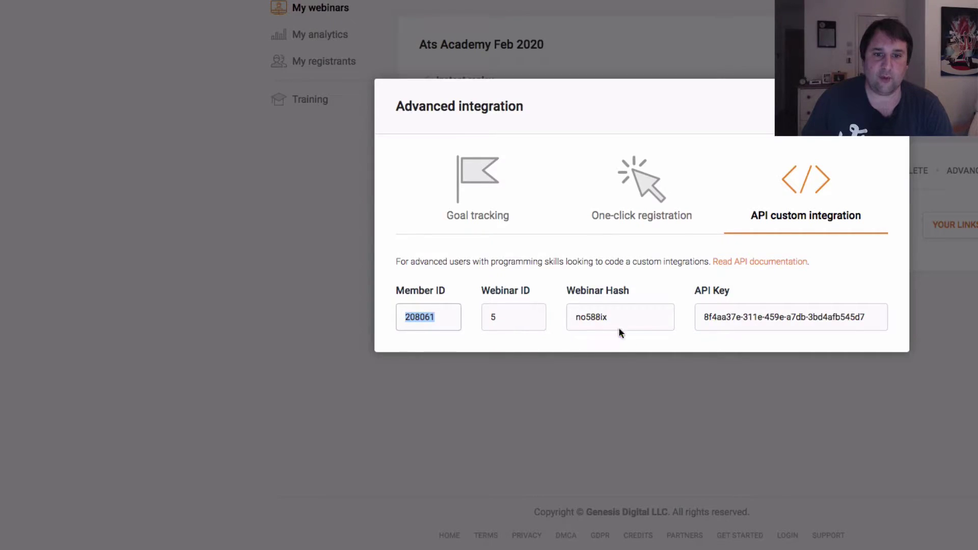
{"action": "left_click_drag", "start_coordinate": [619, 332], "coordinate": [579, 322]}
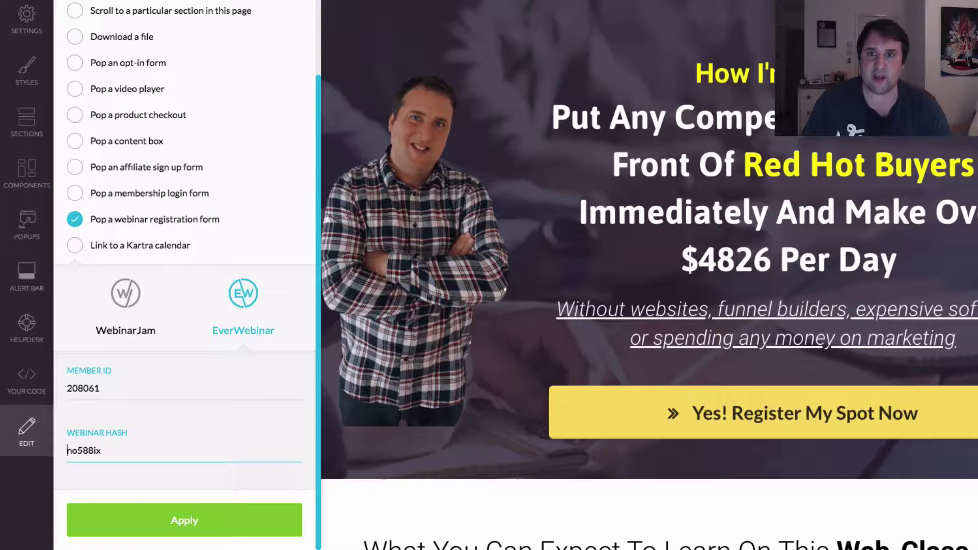
{"action": "double_click", "coordinate": [113, 448]}
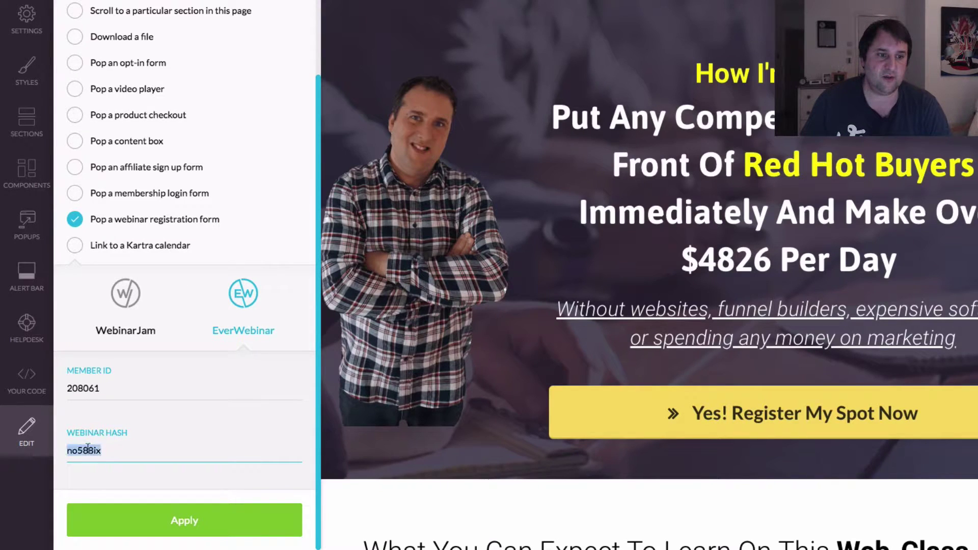
{"action": "left_click", "coordinate": [143, 469]}
{"action": "left_click", "coordinate": [192, 520]}
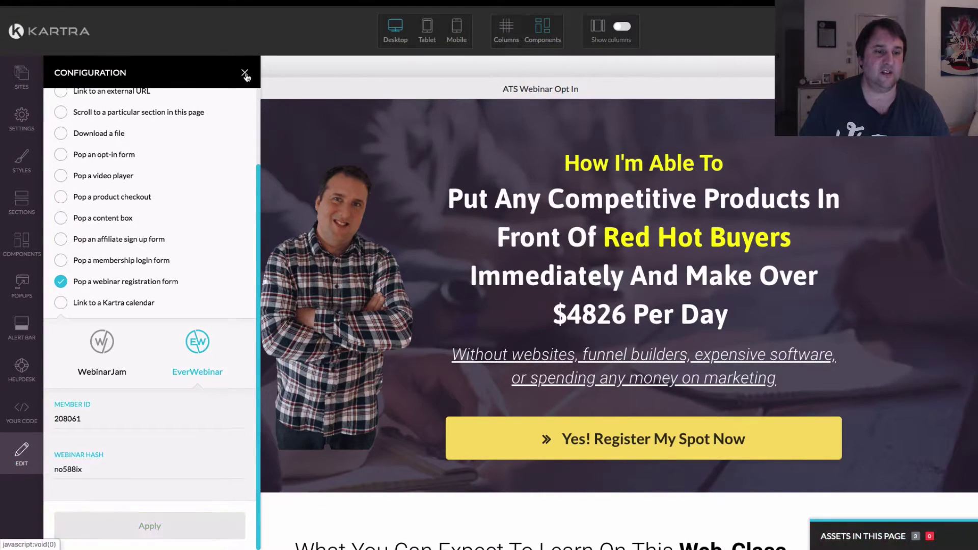
{"action": "left_click", "coordinate": [244, 72]}
Confirm the Register My Free Spot Now button already pops the EverWebinar form.
{"action": "scroll", "coordinate": [832, 215], "scroll_direction": "down", "scroll_amount": 9}
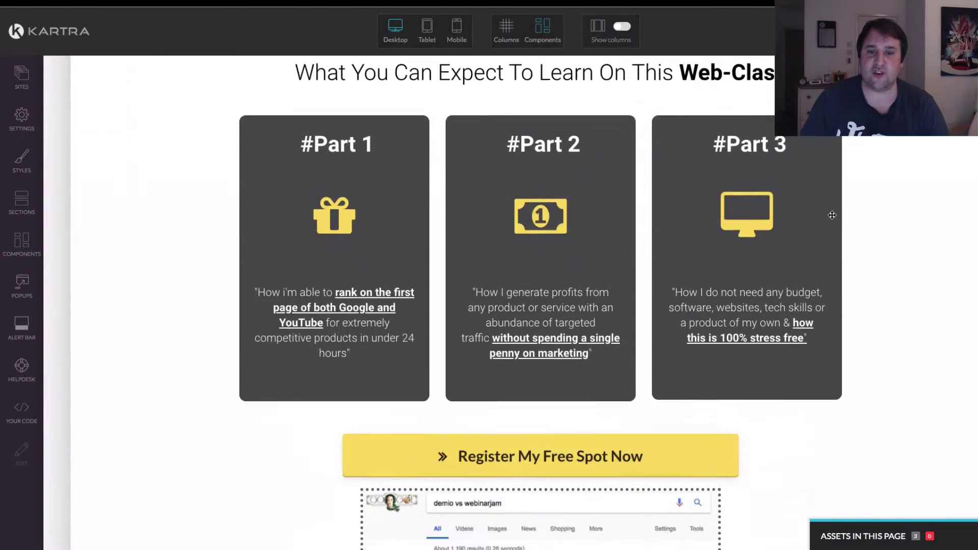
{"action": "scroll", "coordinate": [833, 215], "scroll_direction": "down", "scroll_amount": 3}
{"action": "mouse_move", "coordinate": [571, 327]}
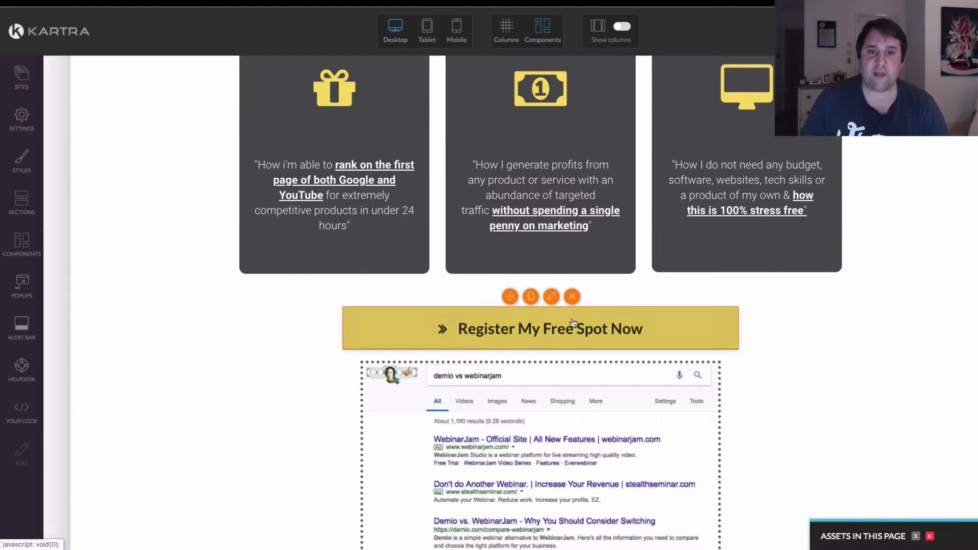
{"action": "left_click", "coordinate": [552, 297]}
{"action": "left_click", "coordinate": [192, 107]}
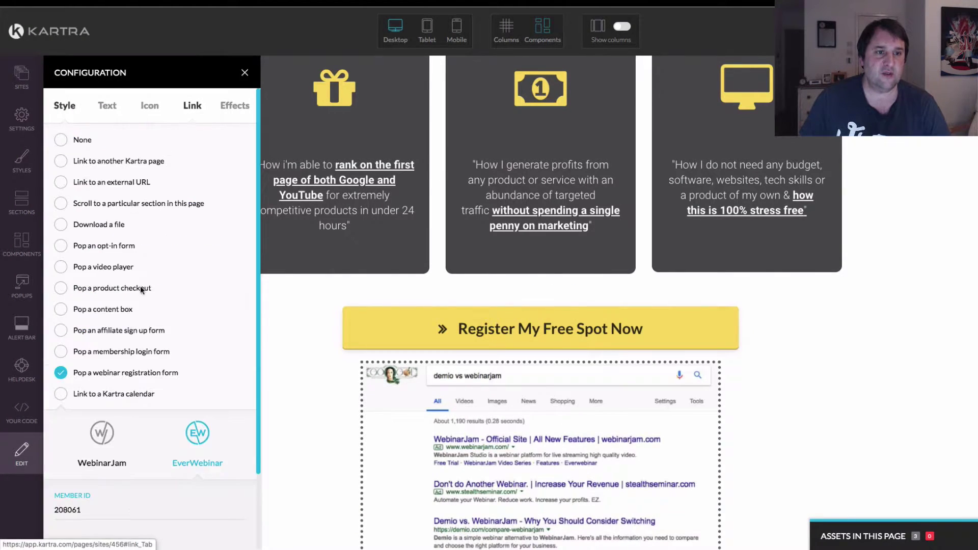
{"action": "scroll", "coordinate": [140, 333], "scroll_direction": "down", "scroll_amount": 3}
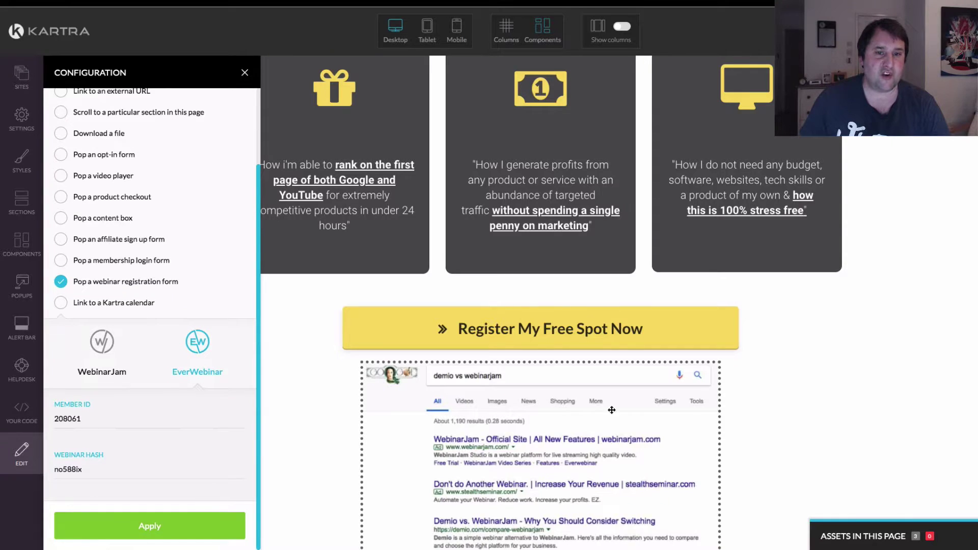
{"action": "left_click", "coordinate": [250, 74]}
Set the bottom Register My Free Spot Now button to the EverWebinar registration form and save.
{"action": "scroll", "coordinate": [802, 277], "scroll_direction": "up", "scroll_amount": 7}
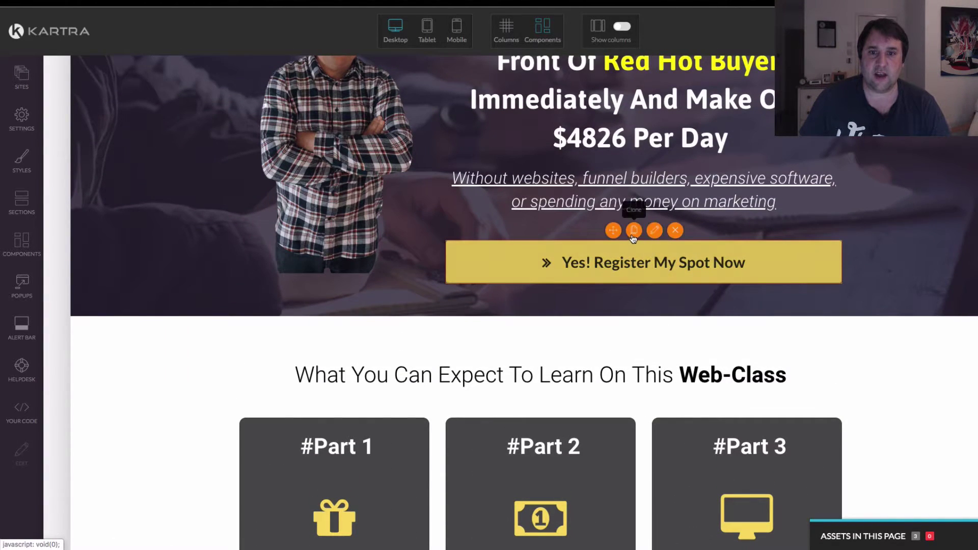
{"action": "scroll", "coordinate": [632, 260], "scroll_direction": "down", "scroll_amount": 15}
{"action": "scroll", "coordinate": [617, 294], "scroll_direction": "down", "scroll_amount": 8}
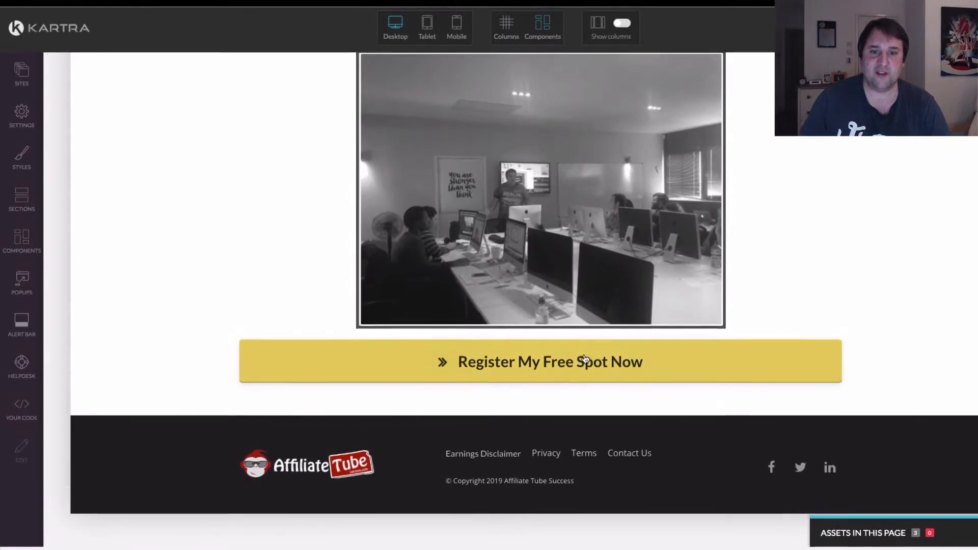
{"action": "left_click", "coordinate": [268, 354]}
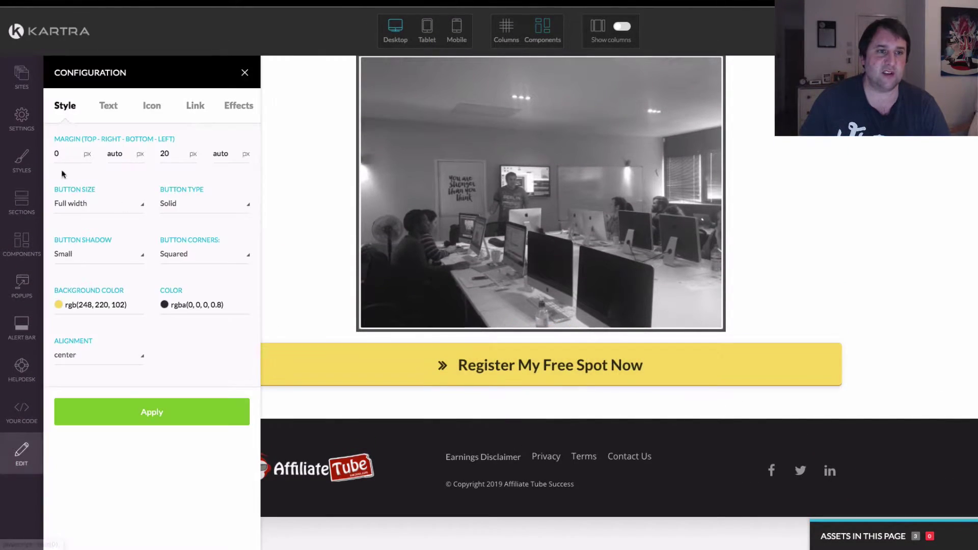
{"action": "left_click", "coordinate": [197, 105]}
{"action": "scroll", "coordinate": [136, 330], "scroll_direction": "down", "scroll_amount": 1}
{"action": "scroll", "coordinate": [136, 330], "scroll_direction": "down", "scroll_amount": 1}
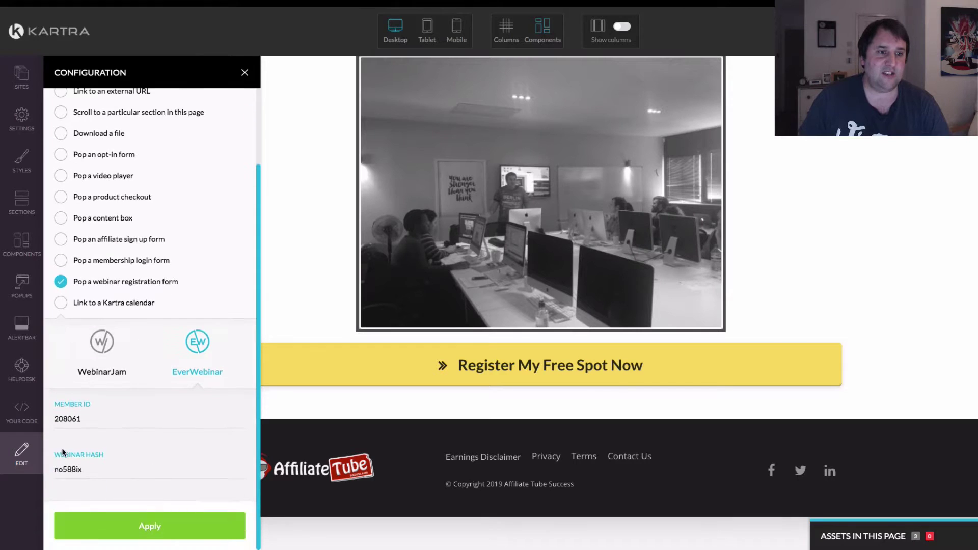
{"action": "left_click", "coordinate": [104, 345]}
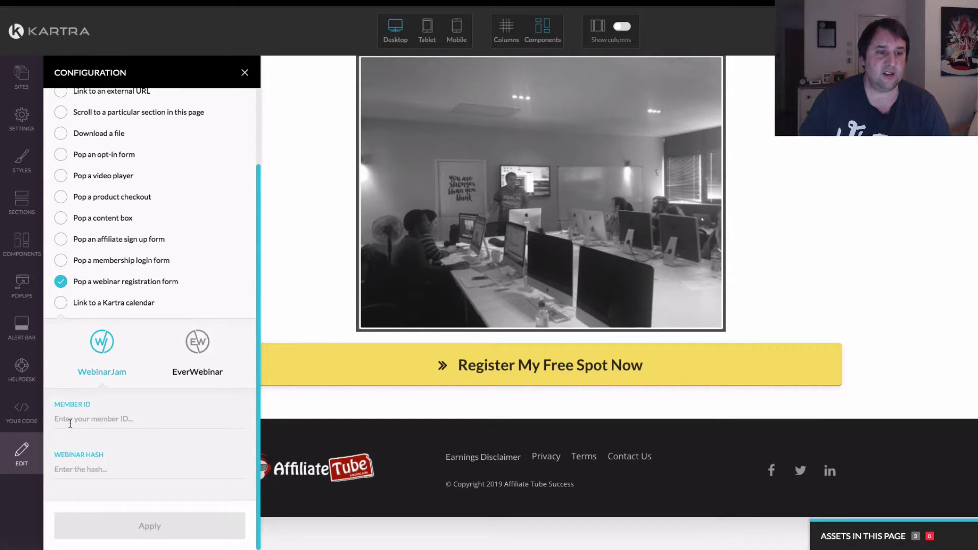
{"action": "left_click", "coordinate": [190, 347]}
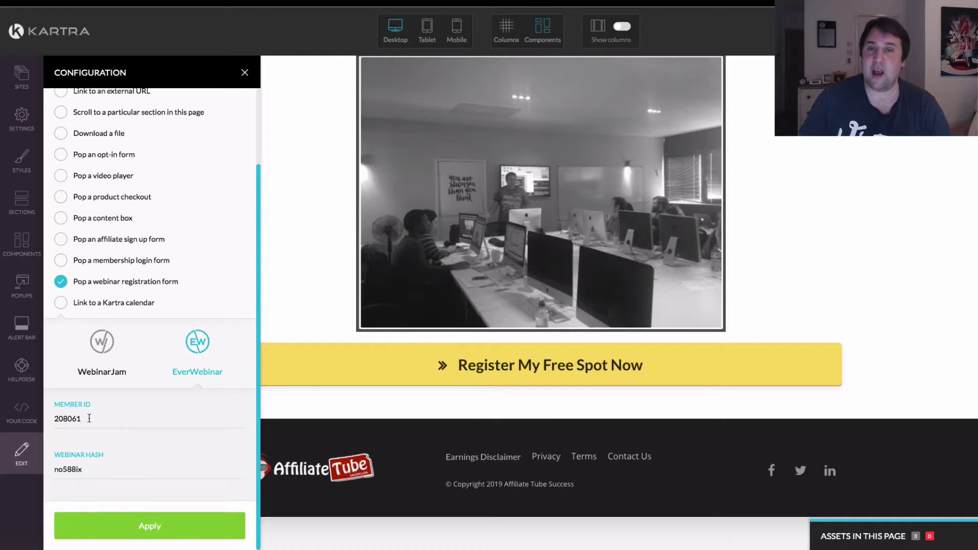
{"action": "left_click", "coordinate": [149, 526]}
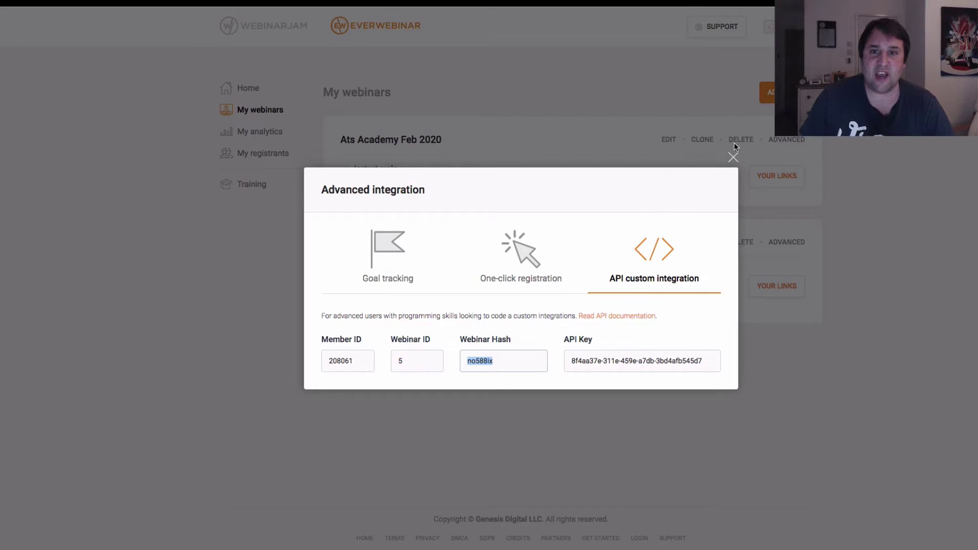
Open Ats Academy Feb 2020's links, go to Embed in your website, and choose Registration button.
{"action": "left_click", "coordinate": [732, 158]}
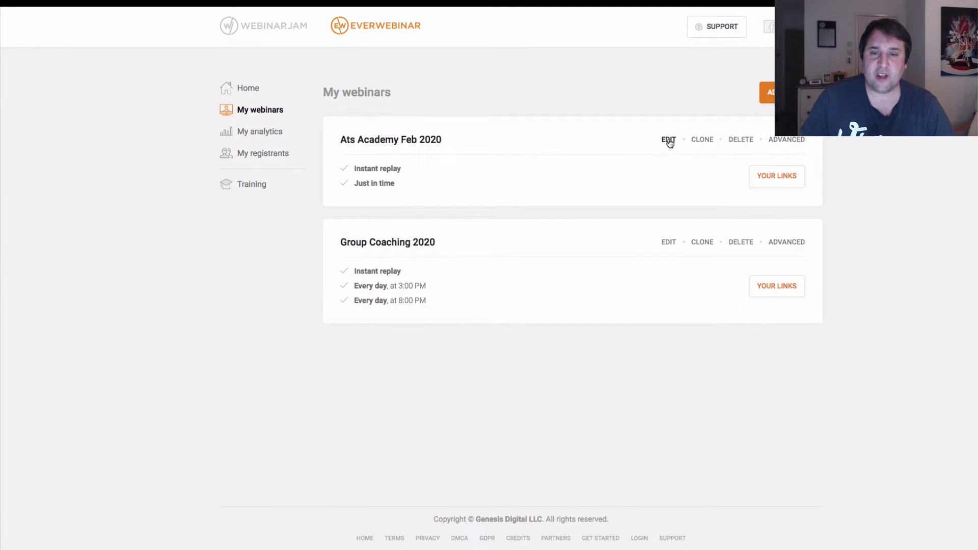
{"action": "left_click", "coordinate": [768, 175]}
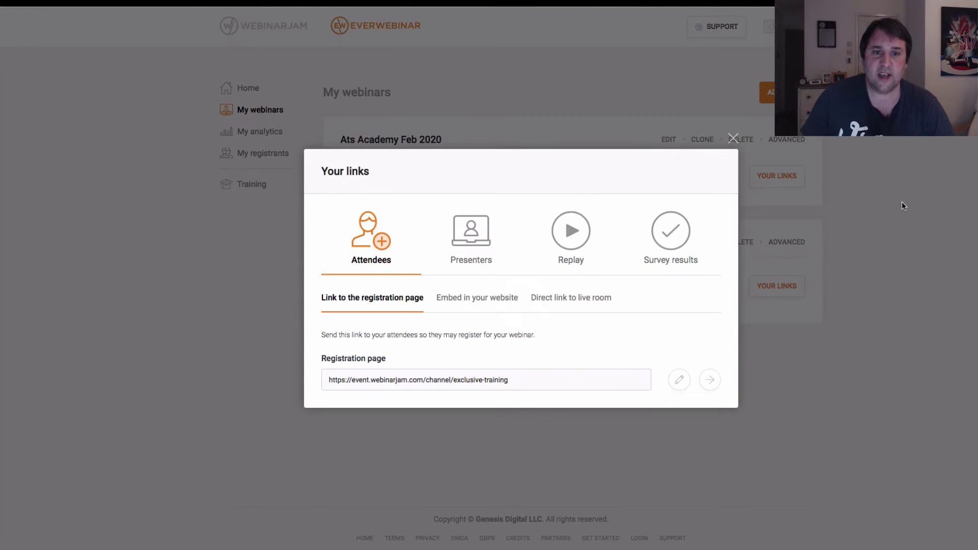
{"action": "left_click", "coordinate": [484, 301]}
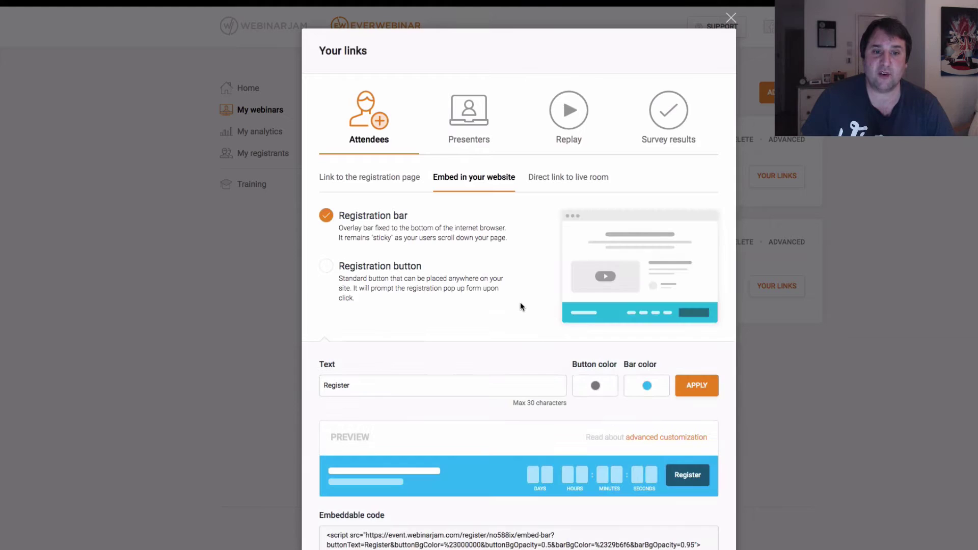
{"action": "scroll", "coordinate": [390, 241], "scroll_direction": "down", "scroll_amount": 1}
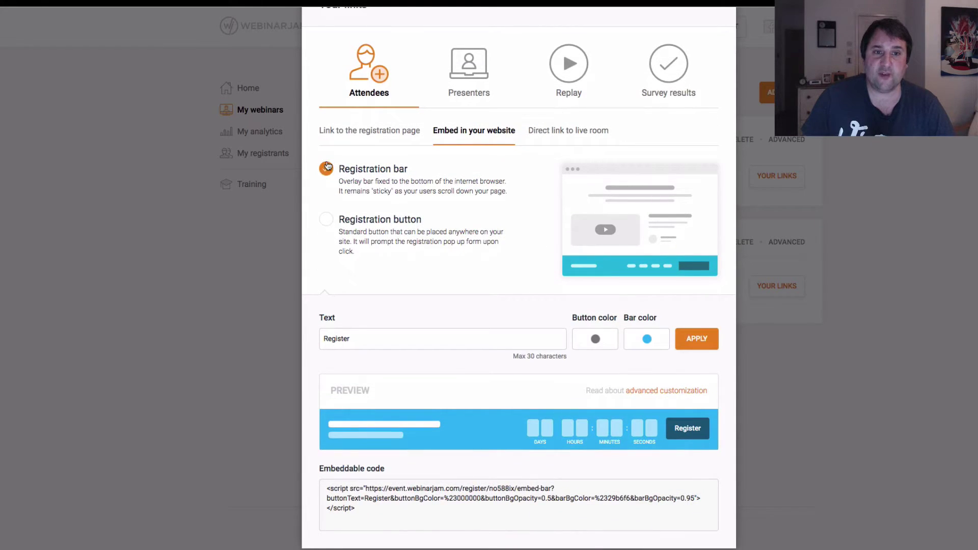
{"action": "scroll", "coordinate": [425, 191], "scroll_direction": "down", "scroll_amount": 1}
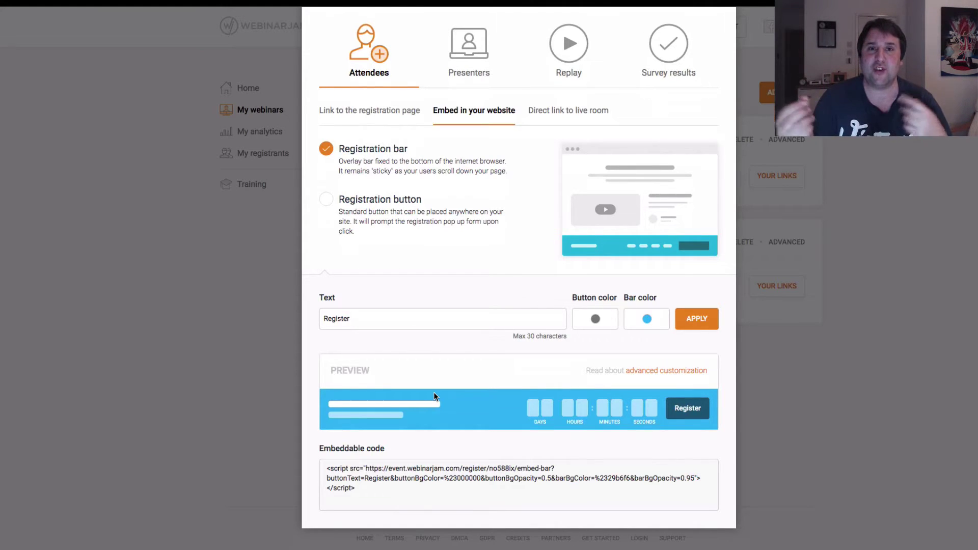
{"action": "left_click", "coordinate": [327, 200]}
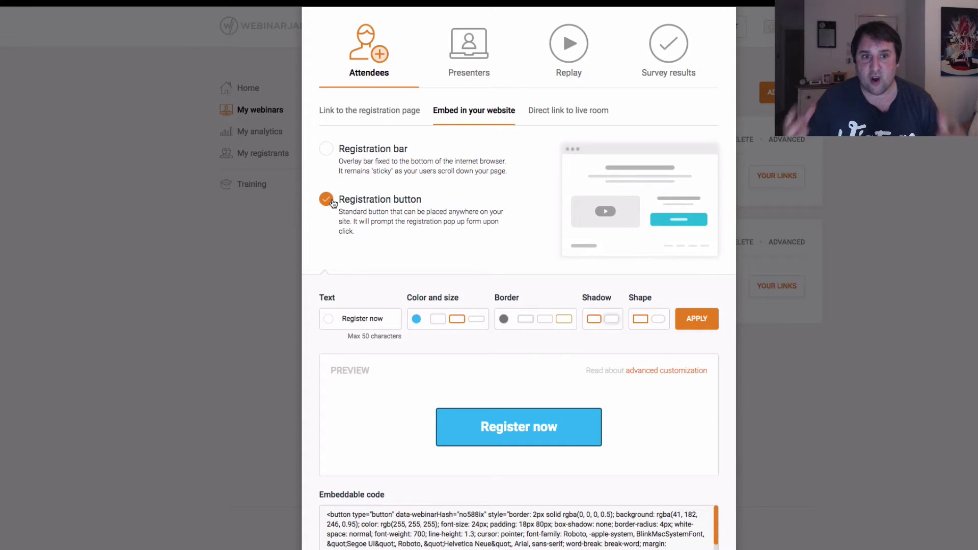
Switch the embed option back to the sticky registration bar and copy its script.
{"action": "scroll", "coordinate": [430, 168], "scroll_direction": "down", "scroll_amount": 2}
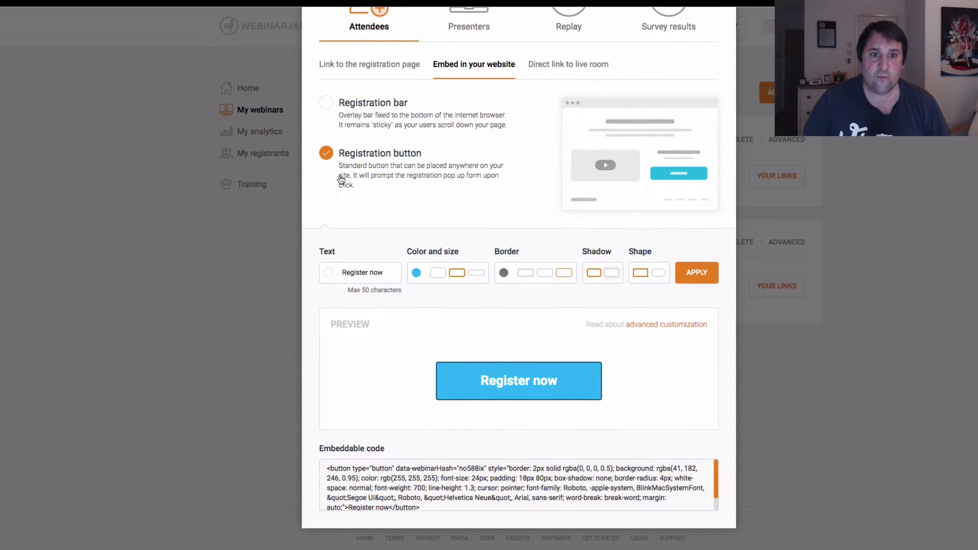
{"action": "left_click", "coordinate": [324, 112]}
{"action": "scroll", "coordinate": [552, 127], "scroll_direction": "up", "scroll_amount": 3}
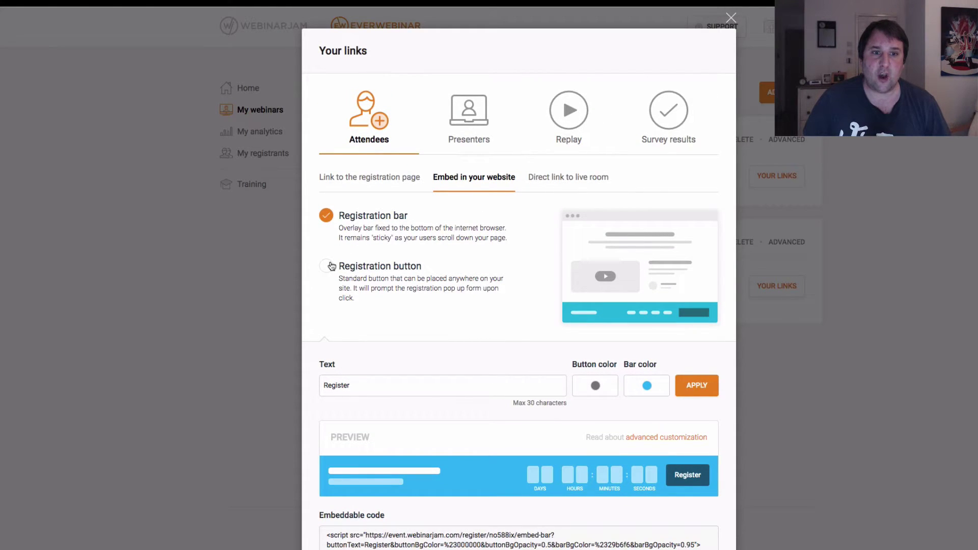
{"action": "scroll", "coordinate": [540, 280], "scroll_direction": "down", "scroll_amount": 2}
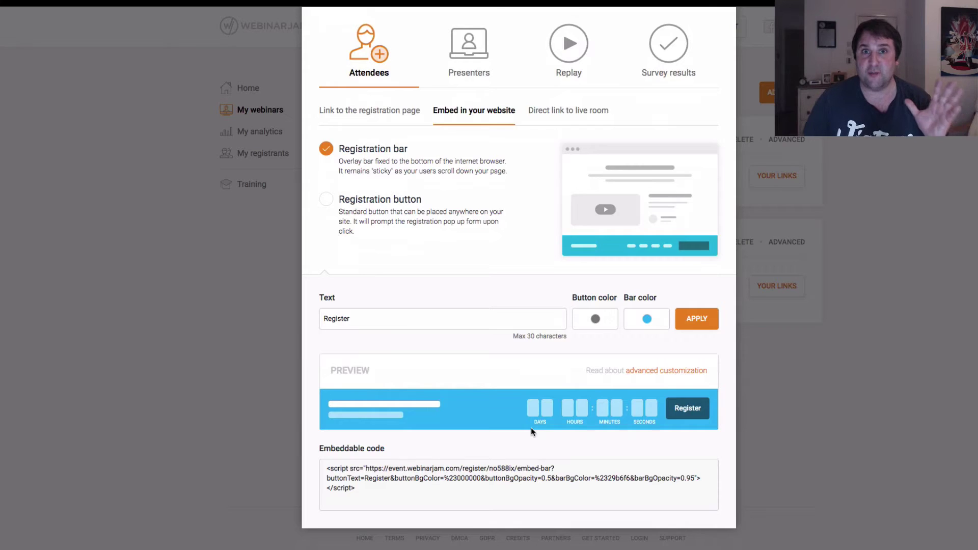
{"action": "left_click_drag", "start_coordinate": [535, 489], "coordinate": [312, 466]}
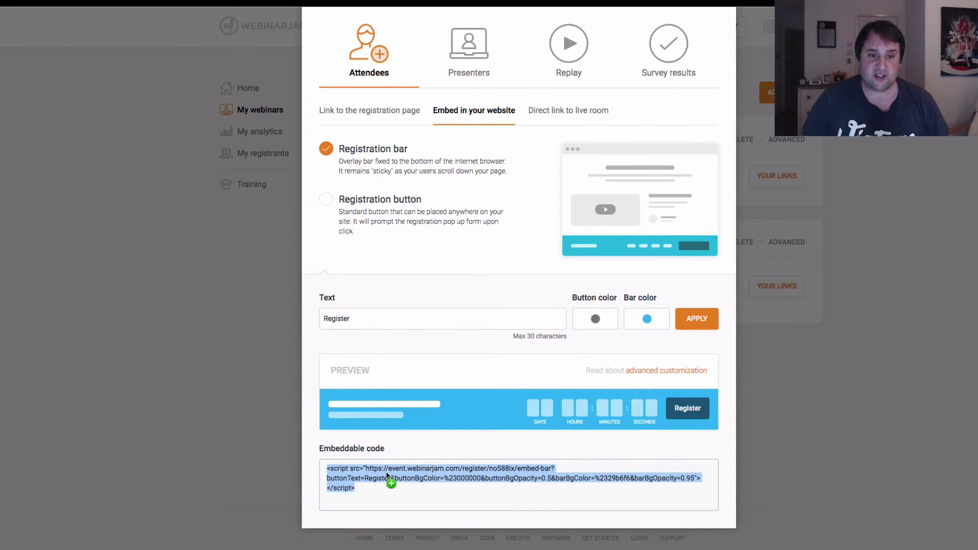
{"action": "right_click", "coordinate": [389, 480]}
{"action": "left_click", "coordinate": [520, 466]}
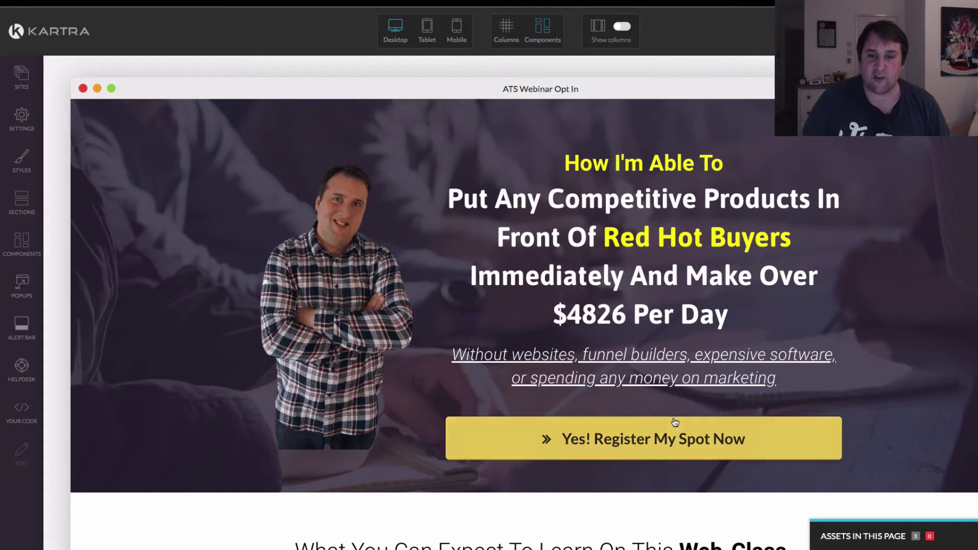
Copy the rgb(248, 220, 102) value from the yellow button's Background Color setting.
{"action": "mouse_move", "coordinate": [653, 417]}
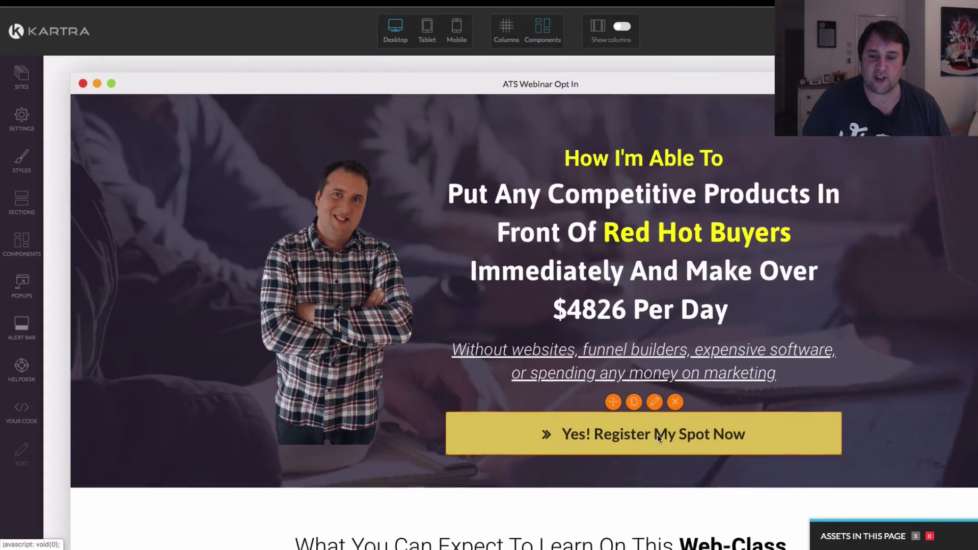
{"action": "scroll", "coordinate": [617, 294], "scroll_direction": "down", "scroll_amount": 4}
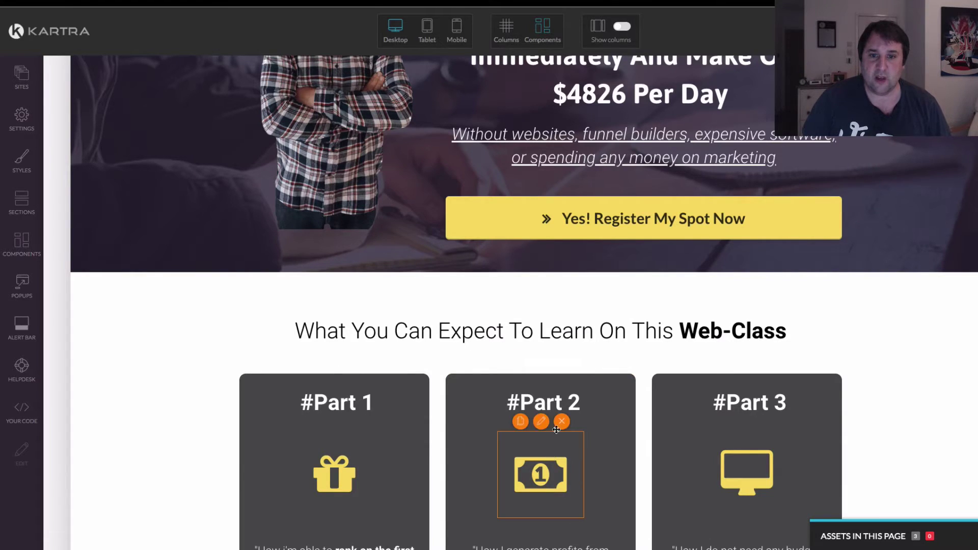
{"action": "mouse_move", "coordinate": [541, 460]}
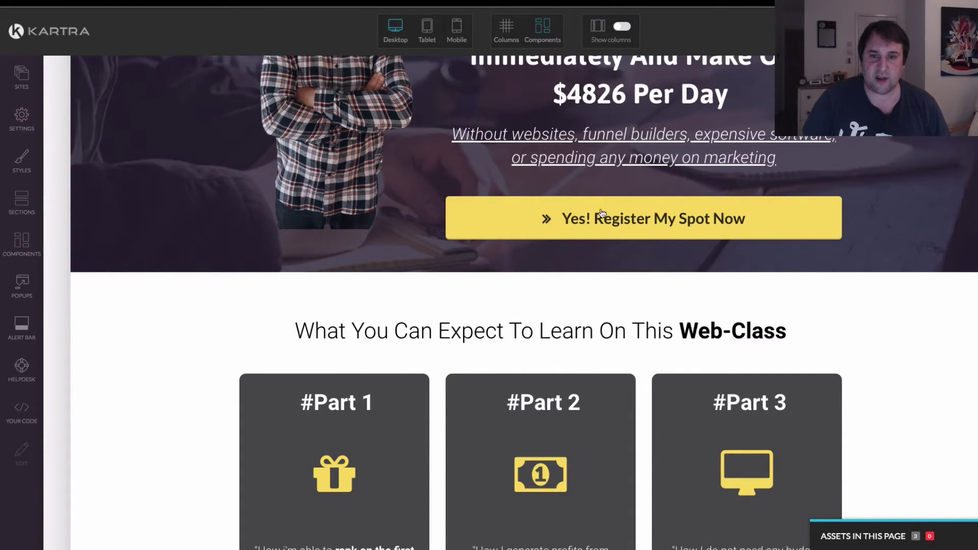
{"action": "mouse_move", "coordinate": [657, 224]}
{"action": "left_click", "coordinate": [656, 189]}
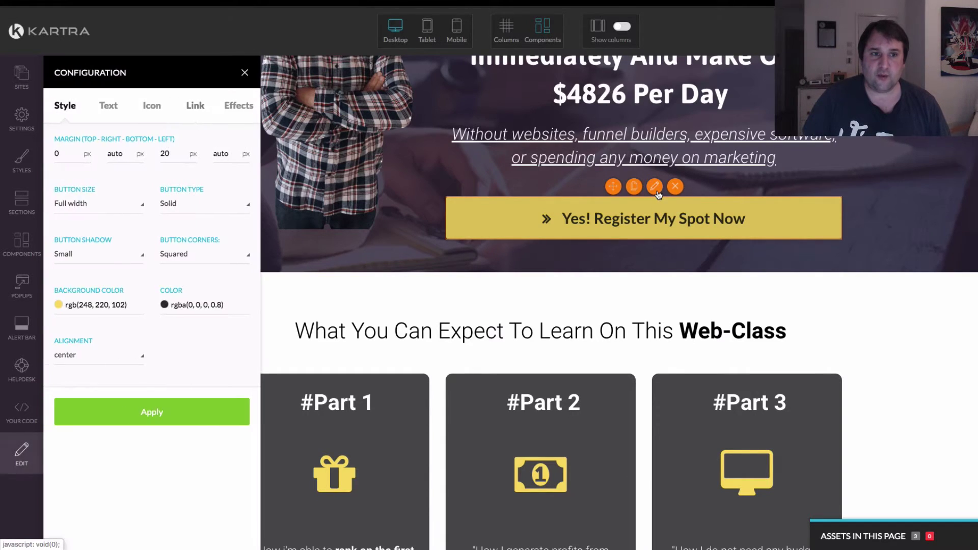
{"action": "left_click", "coordinate": [74, 306]}
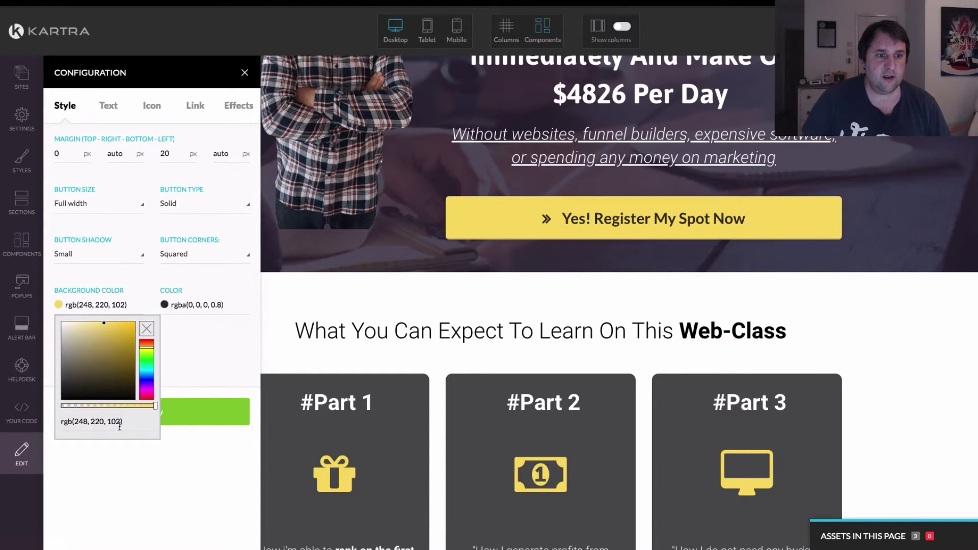
{"action": "left_click_drag", "start_coordinate": [120, 427], "coordinate": [71, 422]}
{"action": "right_click", "coordinate": [72, 422]}
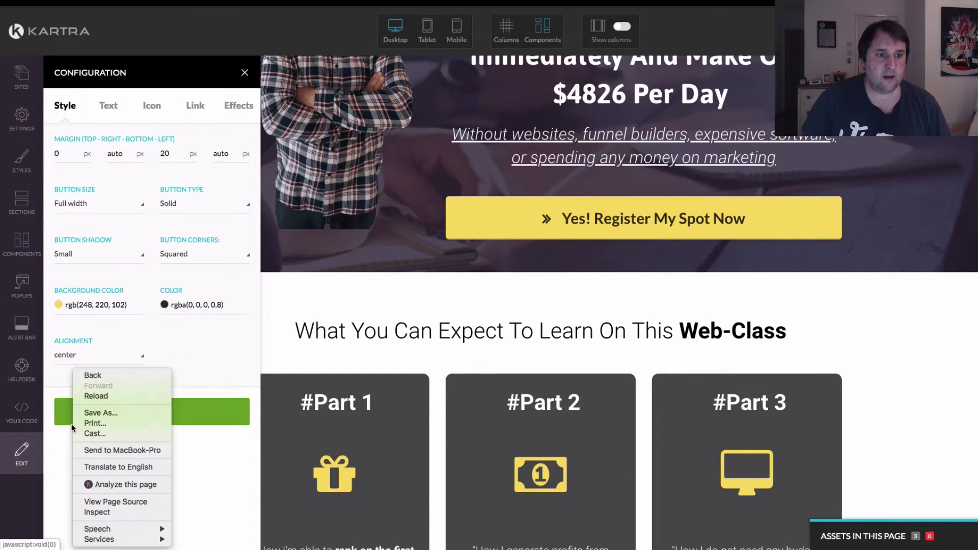
{"action": "left_click", "coordinate": [102, 310]}
{"action": "left_click", "coordinate": [102, 307]}
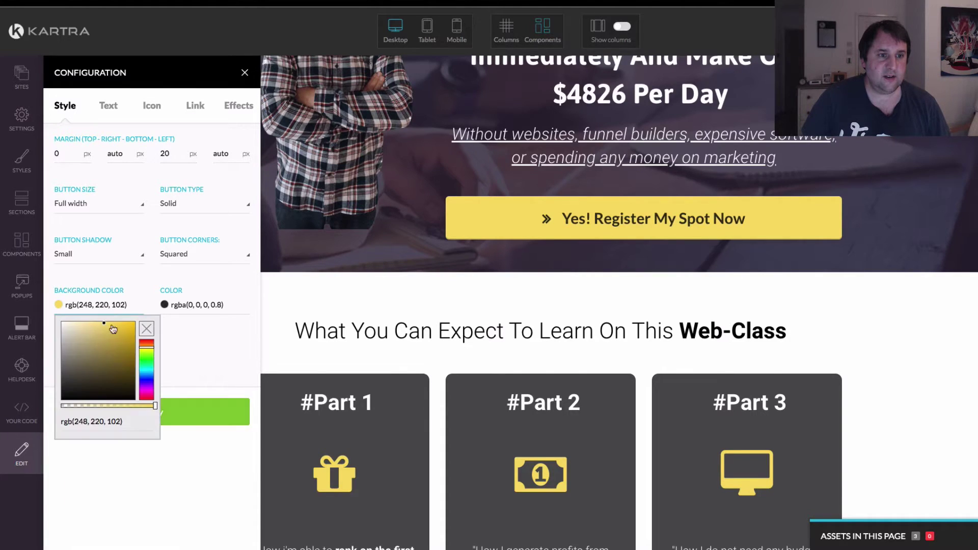
{"action": "left_click_drag", "start_coordinate": [125, 425], "coordinate": [71, 422]}
{"action": "right_click", "coordinate": [71, 422]}
{"action": "left_click", "coordinate": [93, 392]}
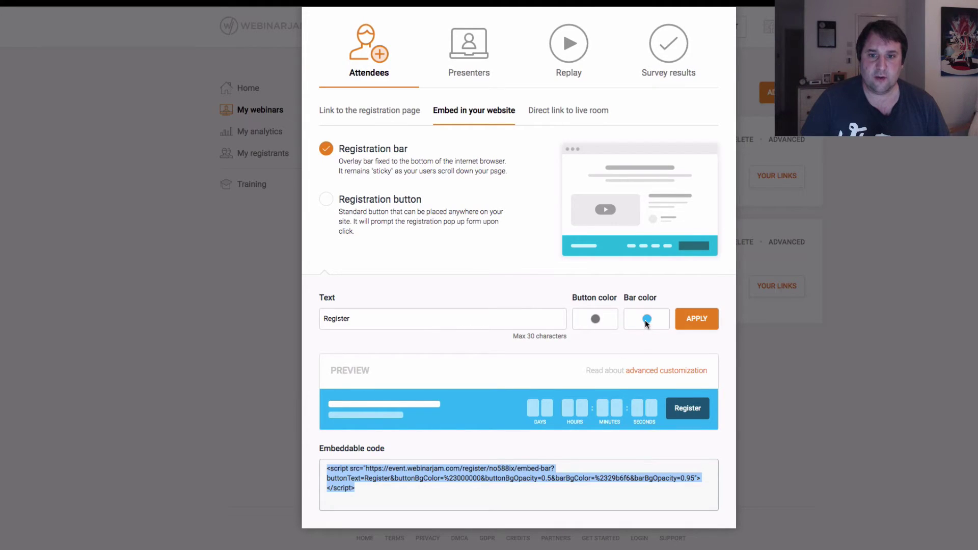
Paste #F8DC66 as the bar colour and change the button text to REGISTER FOR FREE.
{"action": "left_click", "coordinate": [647, 320]}
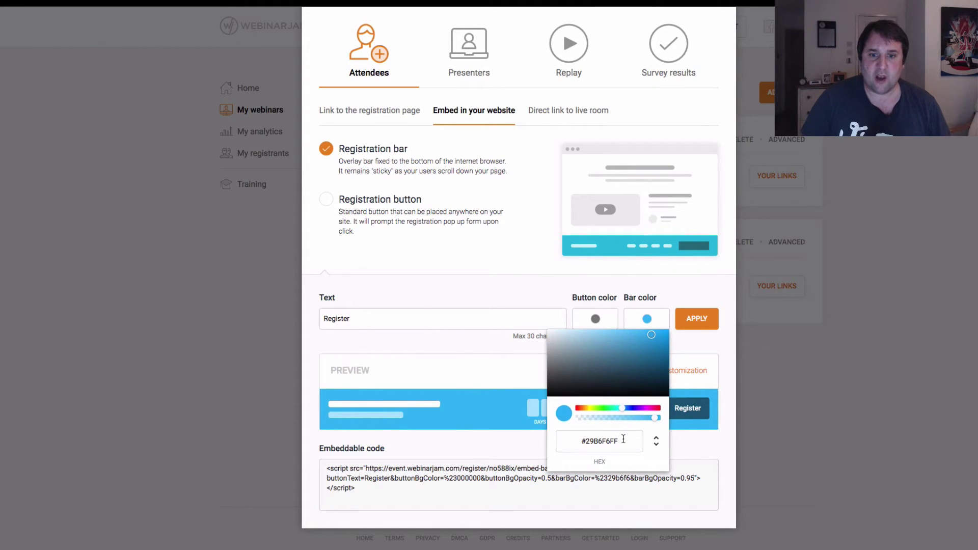
{"action": "left_click_drag", "start_coordinate": [623, 440], "coordinate": [574, 439]}
{"action": "key", "text": "ctrl+v"}
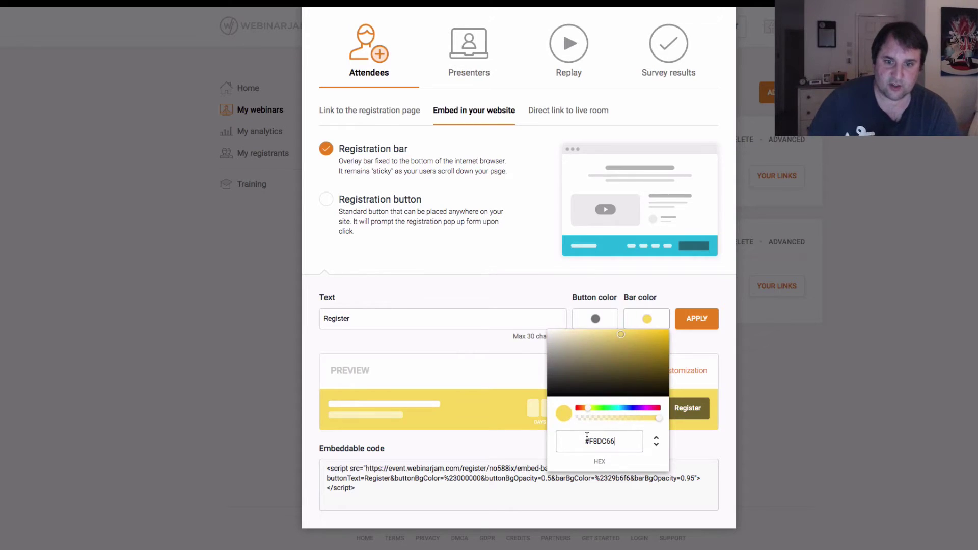
{"action": "left_click", "coordinate": [504, 387]}
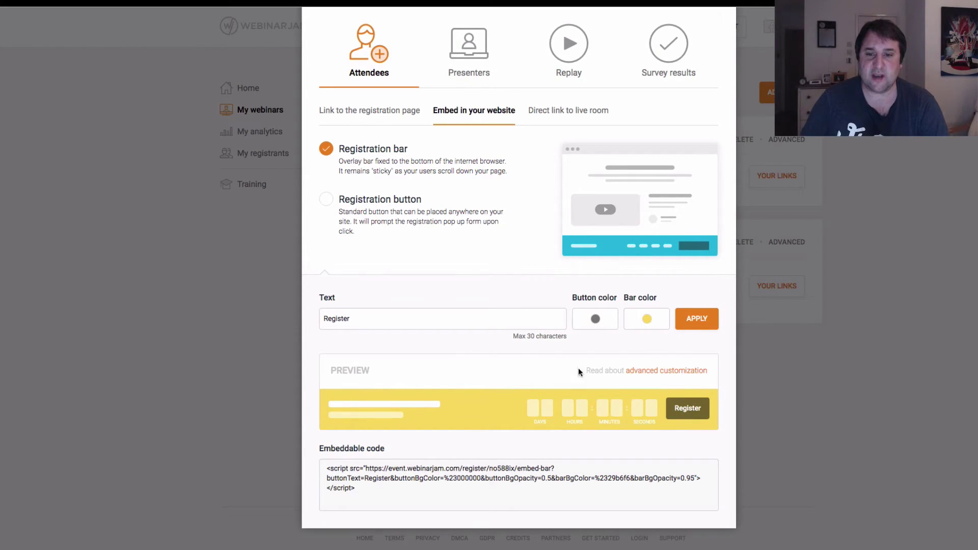
{"action": "double_click", "coordinate": [403, 323]}
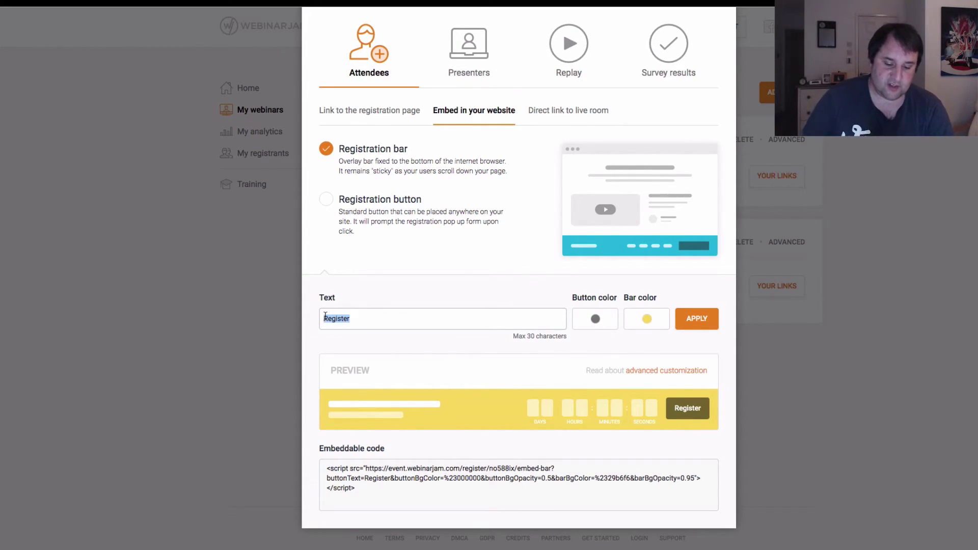
{"action": "type", "text": "RE"}
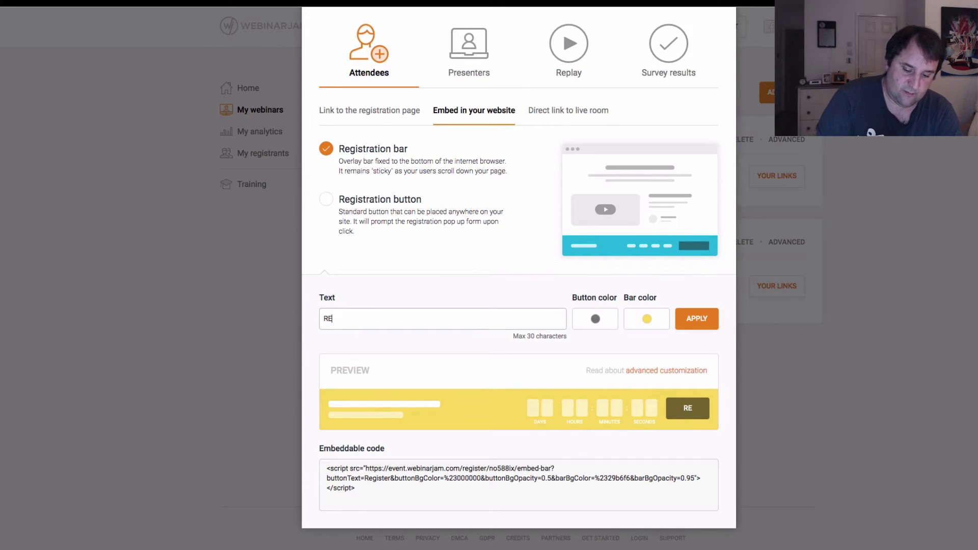
{"action": "type", "text": "GISTER"}
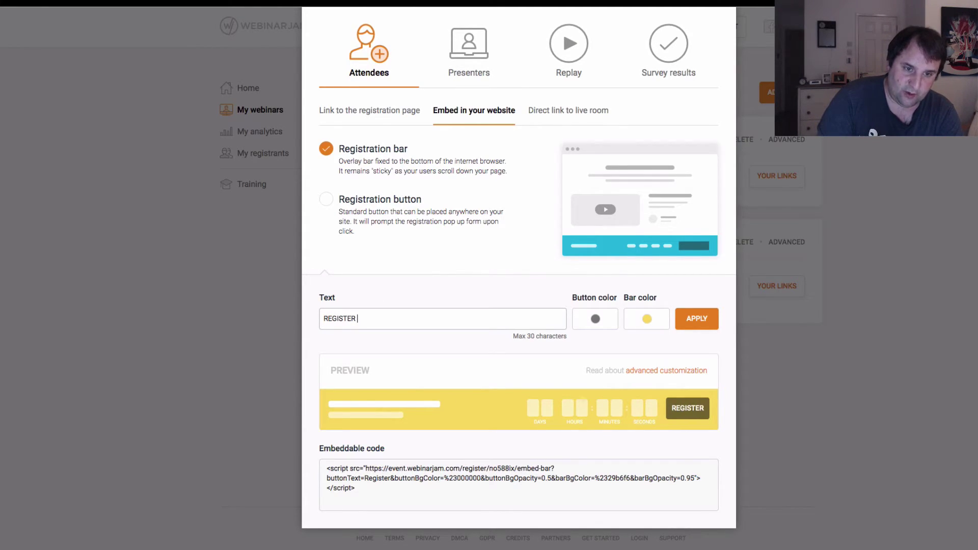
{"action": "type", "text": " FOR FREE"}
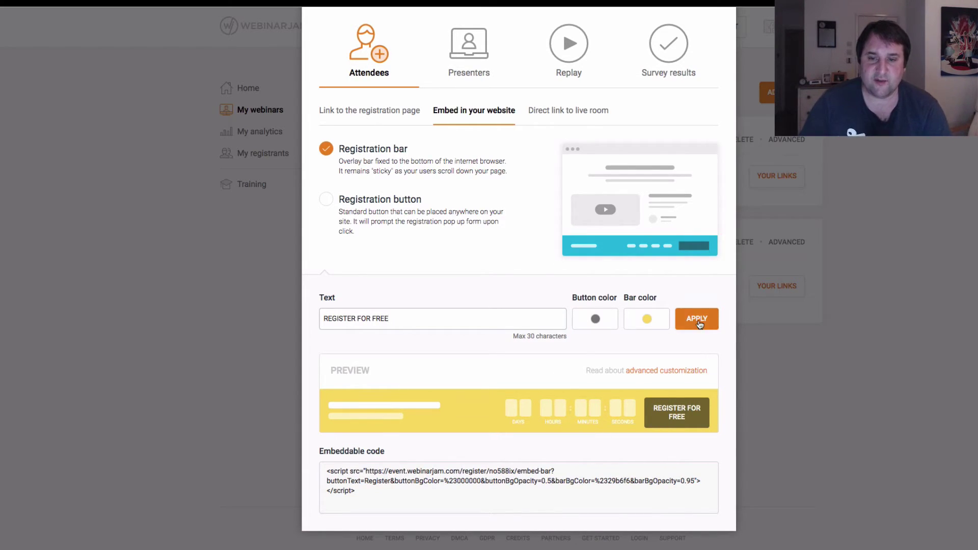
Set the button colour to black (#1E1E1E) and apply it to the code.
{"action": "left_click", "coordinate": [595, 319]}
{"action": "left_click_drag", "start_coordinate": [557, 372], "coordinate": [501, 385]}
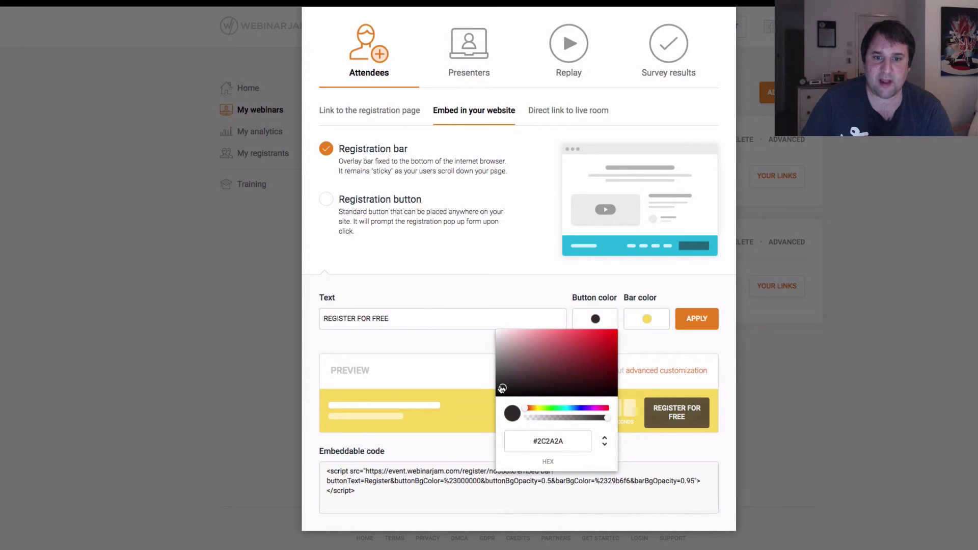
{"action": "left_click", "coordinate": [697, 319]}
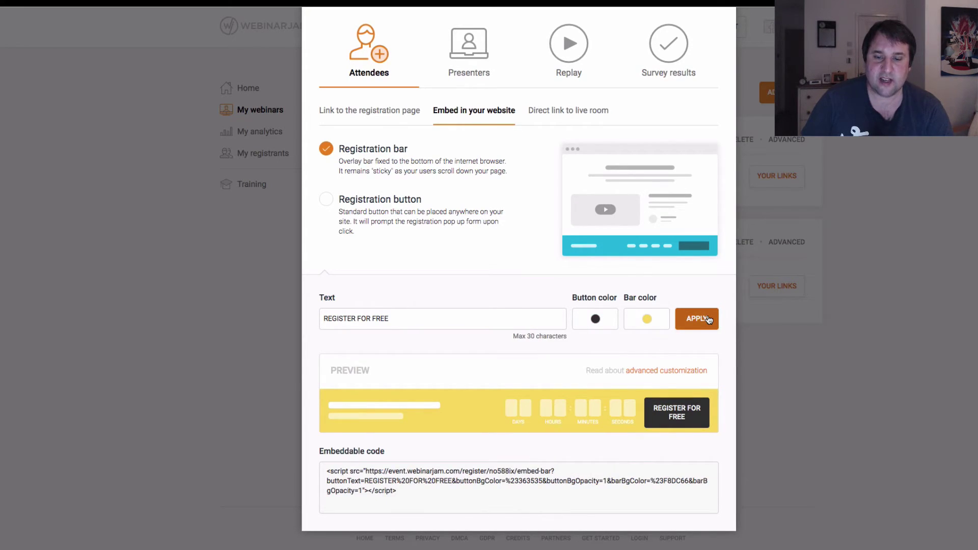
{"action": "left_click", "coordinate": [594, 322]}
{"action": "left_click", "coordinate": [591, 339]}
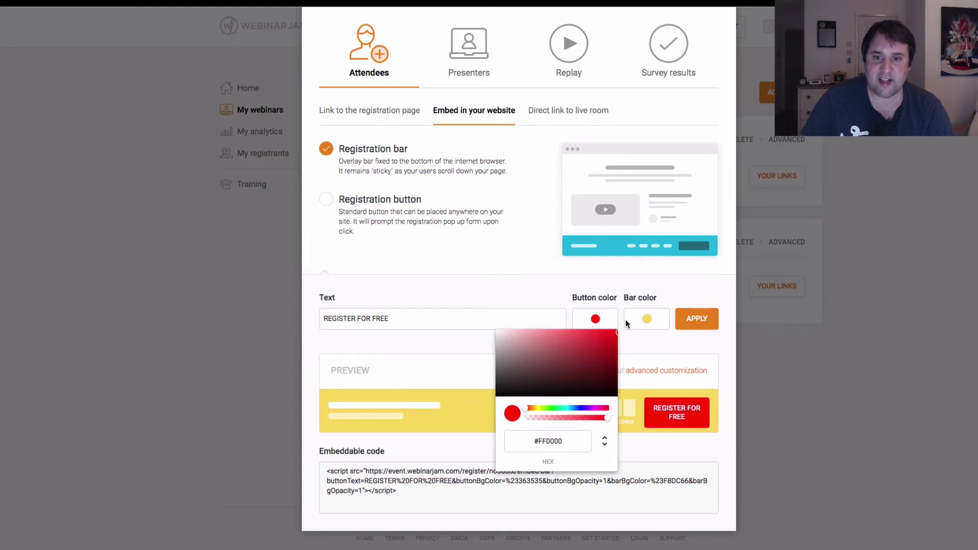
{"action": "left_click", "coordinate": [525, 392]}
{"action": "left_click_drag", "start_coordinate": [525, 393], "coordinate": [482, 387]}
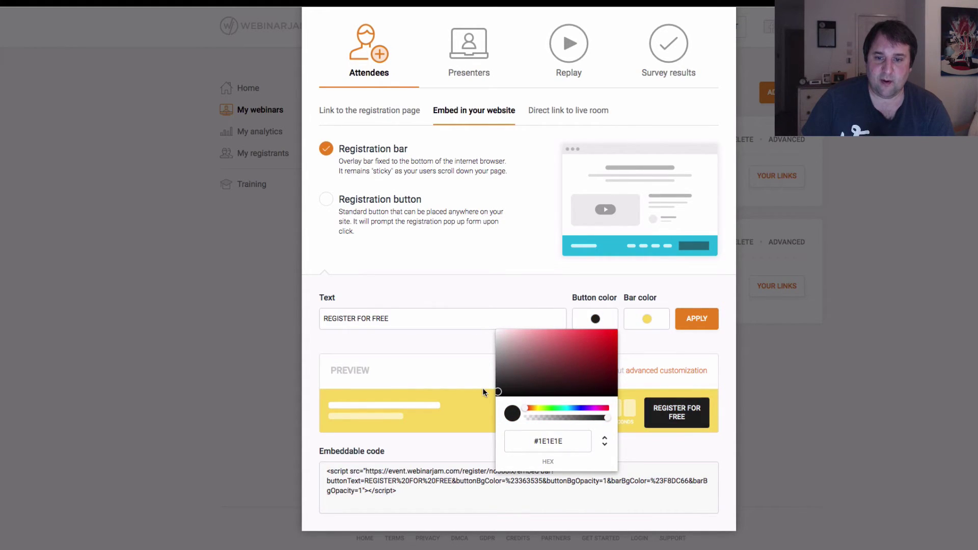
{"action": "left_click", "coordinate": [691, 321]}
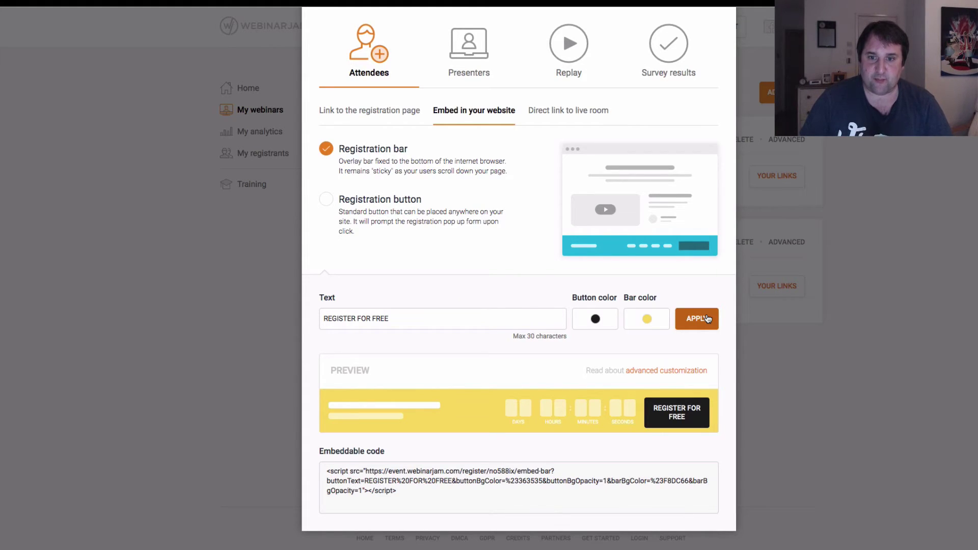
{"action": "left_click", "coordinate": [707, 319]}
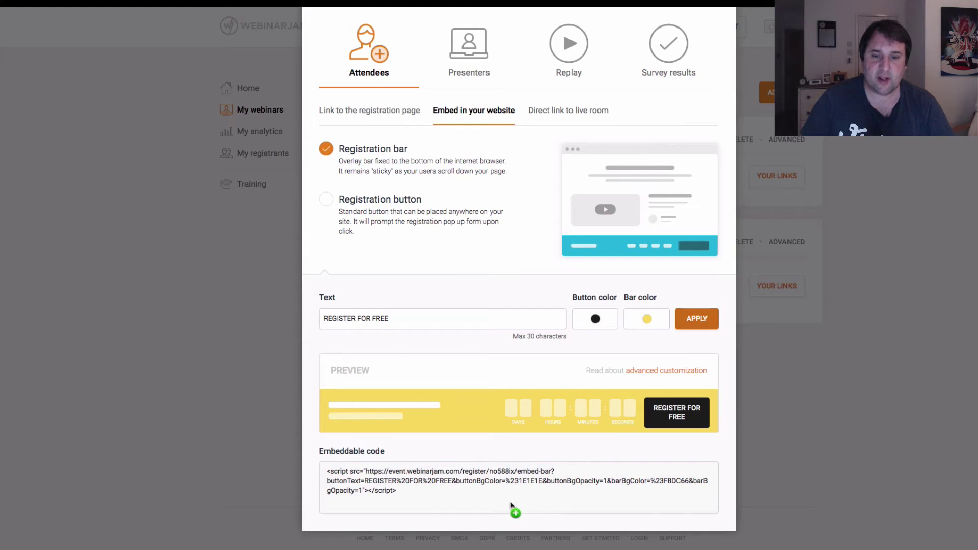
Copy the updated registration-bar embed code and return to Kartra.
{"action": "left_click_drag", "start_coordinate": [402, 502], "coordinate": [326, 470]}
{"action": "right_click", "coordinate": [342, 473]}
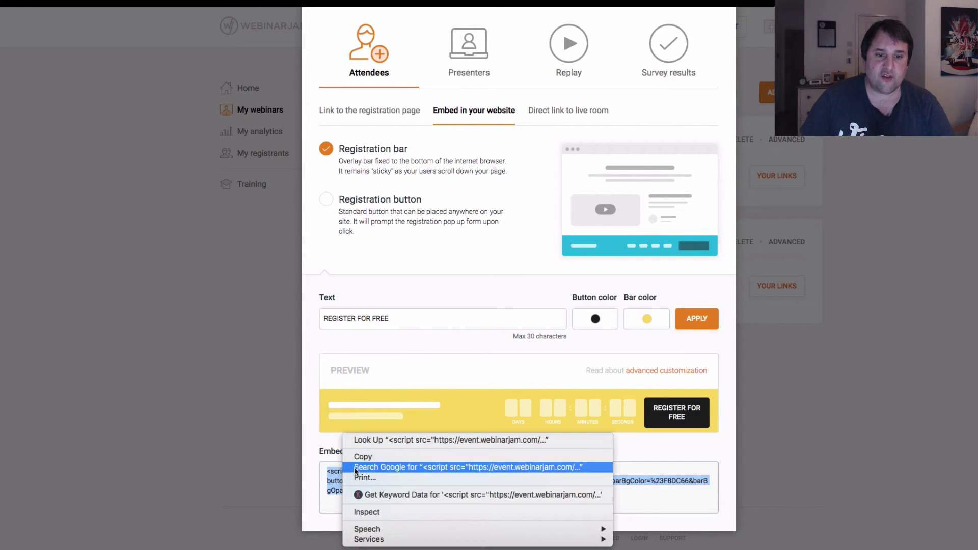
{"action": "left_click", "coordinate": [361, 457]}
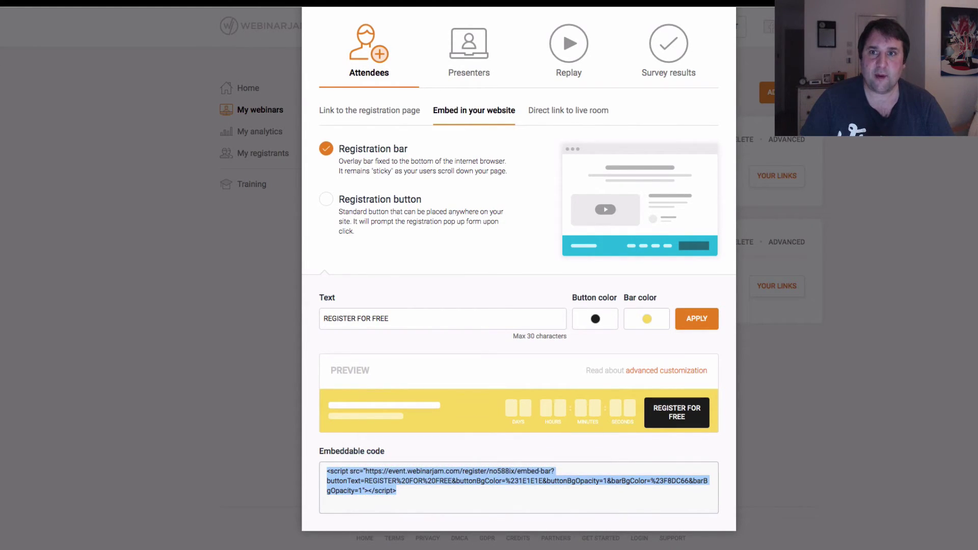
{"action": "key", "text": "alt+Tab"}
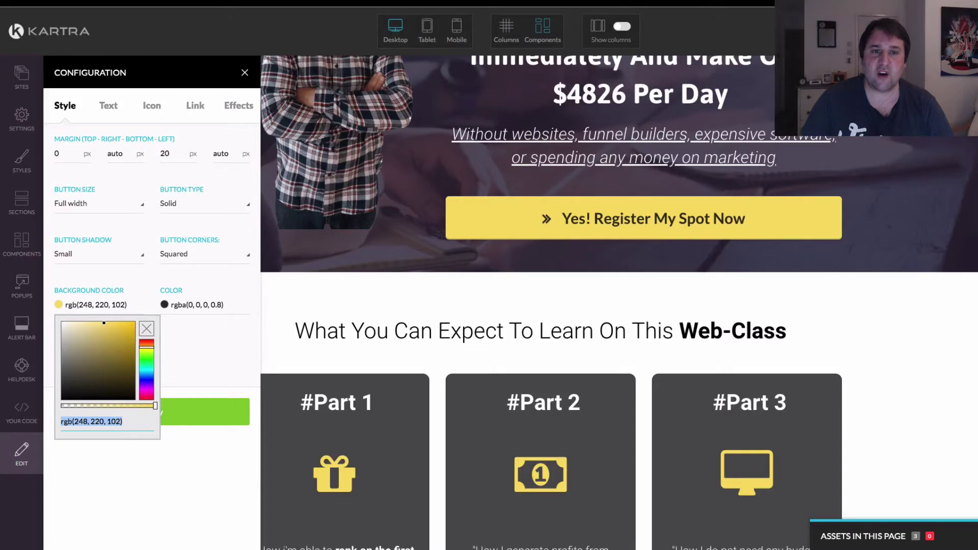
Delete the old registration-bar script from the footer tracking code and apply.
{"action": "left_click", "coordinate": [245, 75]}
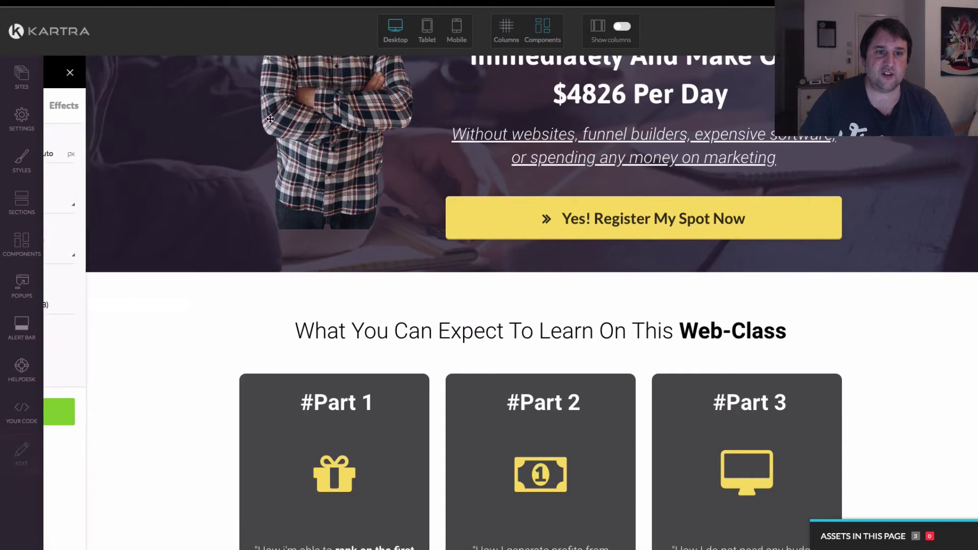
{"action": "left_click", "coordinate": [23, 116]}
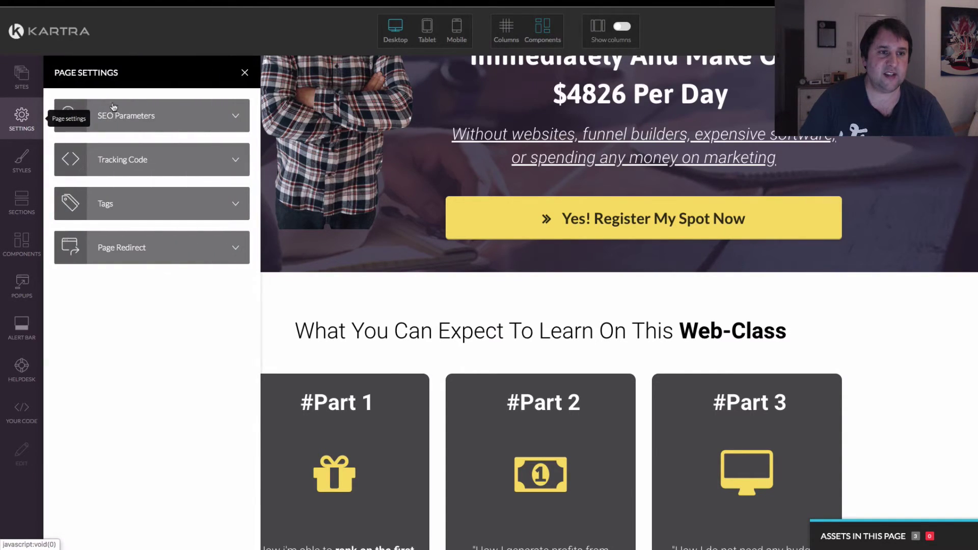
{"action": "left_click", "coordinate": [146, 161]}
{"action": "scroll", "coordinate": [183, 322], "scroll_direction": "down", "scroll_amount": 1}
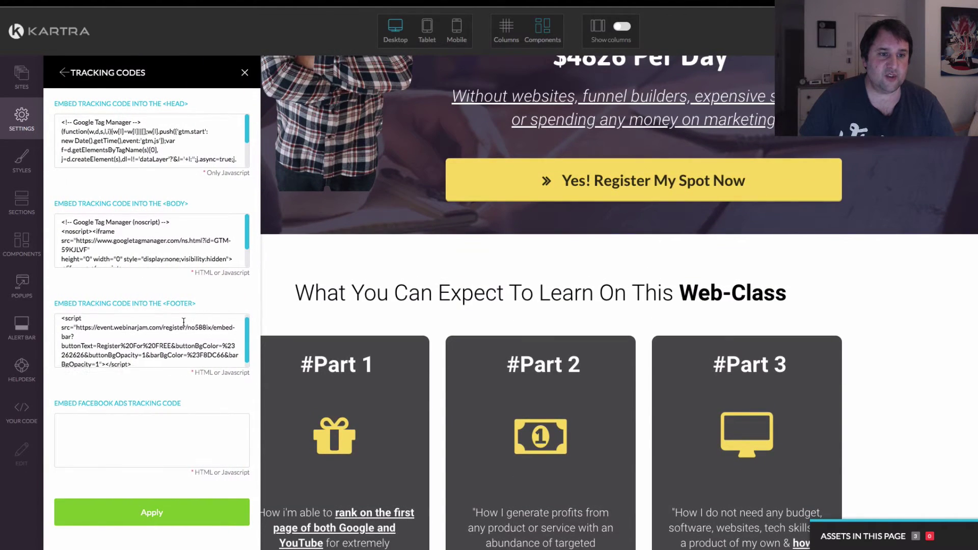
{"action": "scroll", "coordinate": [183, 322], "scroll_direction": "up", "scroll_amount": 1}
{"action": "scroll", "coordinate": [60, 329], "scroll_direction": "up", "scroll_amount": 1}
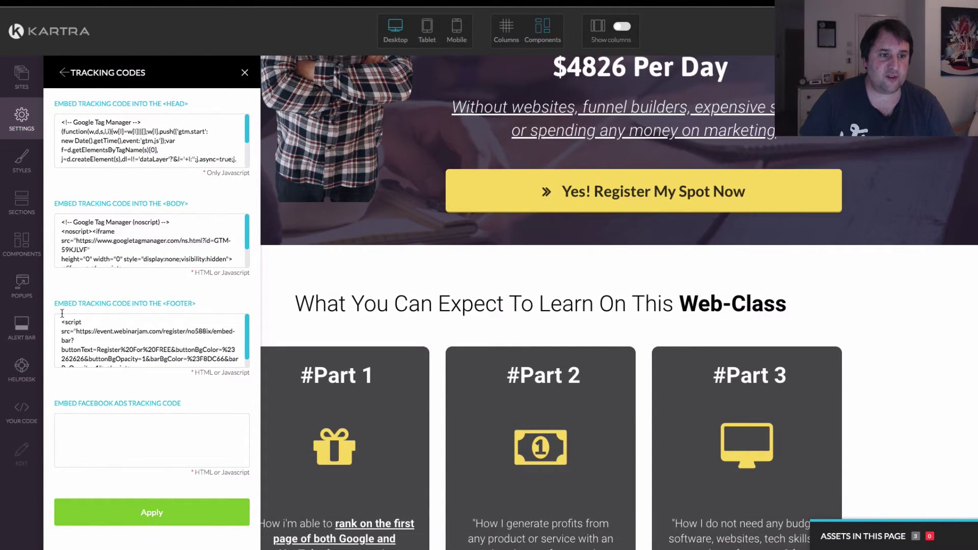
{"action": "left_click_drag", "start_coordinate": [61, 320], "coordinate": [97, 400]}
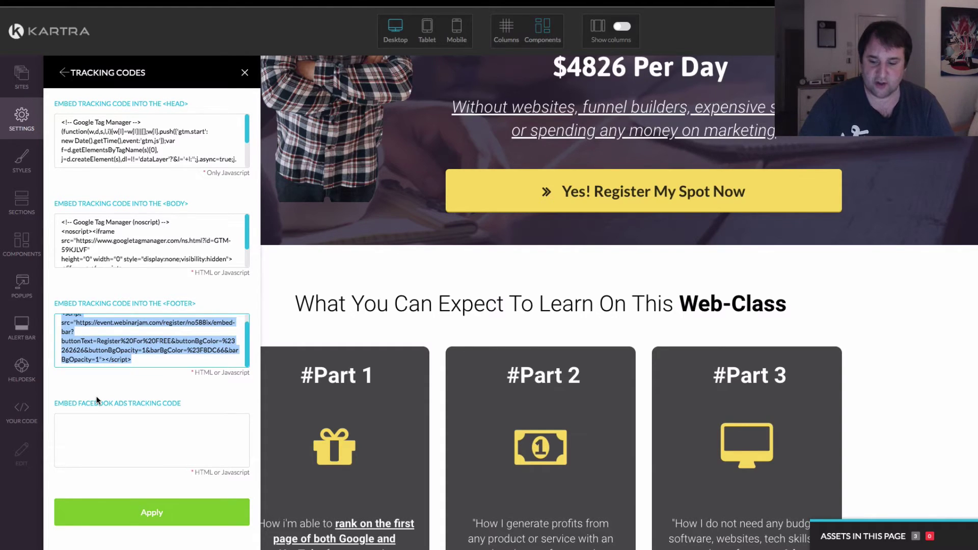
{"action": "key", "text": "BackSpace"}
{"action": "left_click", "coordinate": [199, 515]}
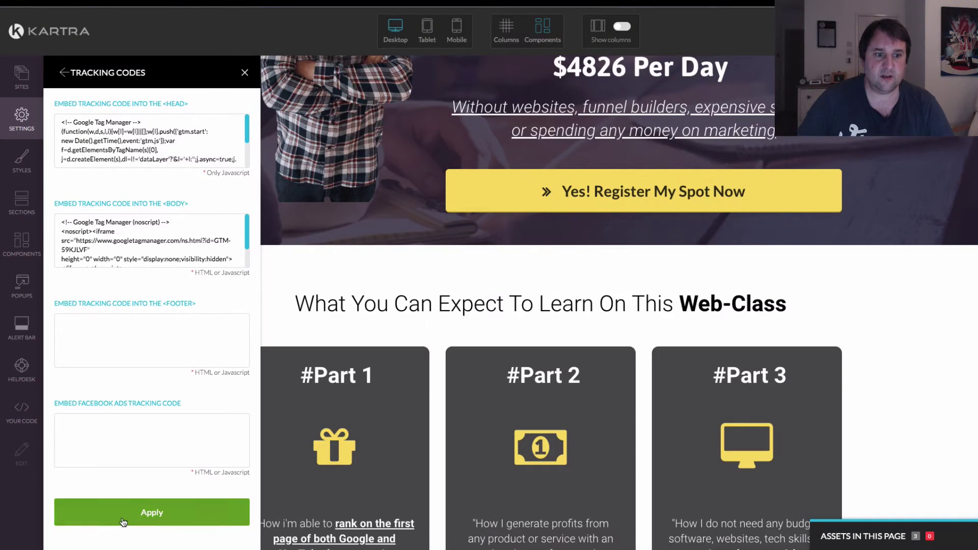
{"action": "left_click", "coordinate": [245, 73]}
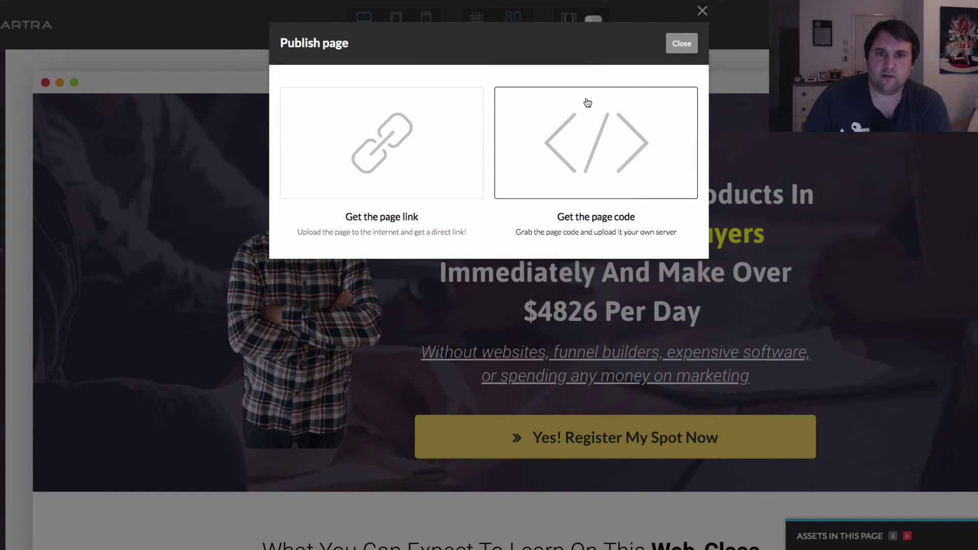
Reload the live page to check the yellow bar with its black REGISTER FOR FREE button.
{"action": "left_click", "coordinate": [702, 11]}
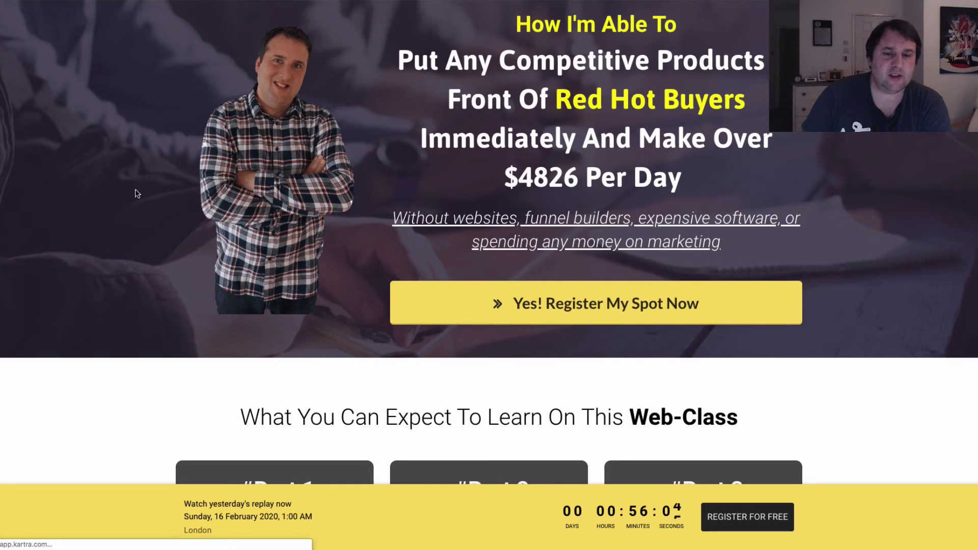
{"action": "left_click", "coordinate": [653, 547]}
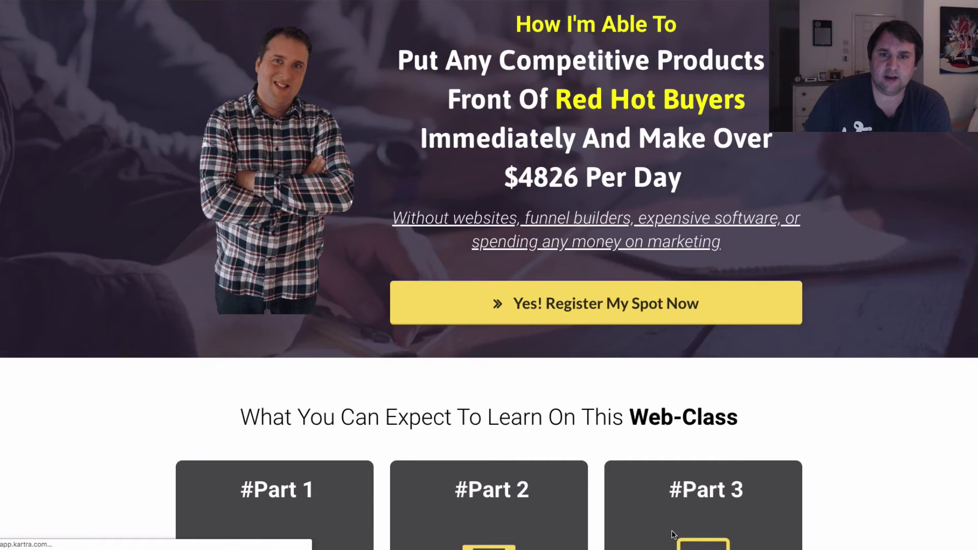
{"action": "scroll", "coordinate": [671, 528], "scroll_direction": "down", "scroll_amount": 15}
{"action": "scroll", "coordinate": [670, 522], "scroll_direction": "down", "scroll_amount": 3}
{"action": "scroll", "coordinate": [677, 506], "scroll_direction": "up", "scroll_amount": 20}
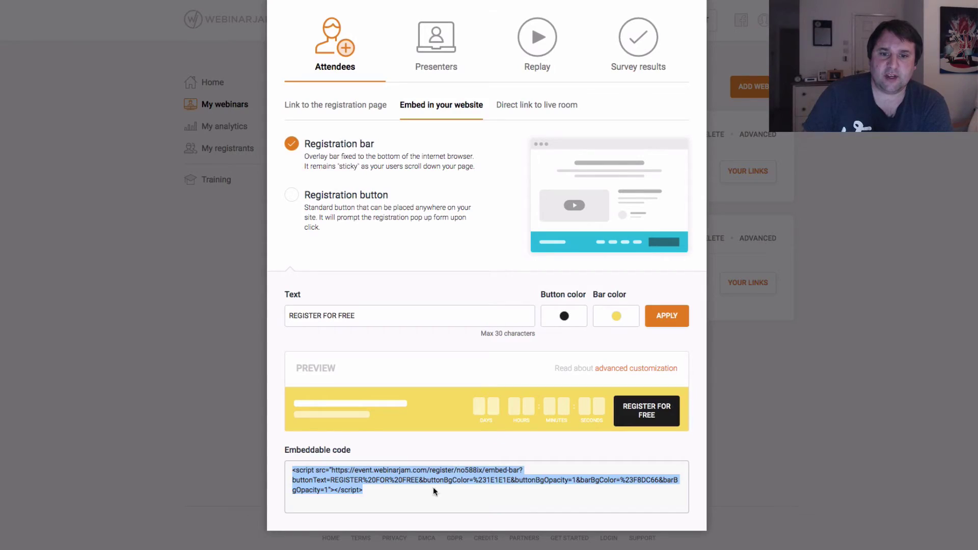
Copy the registration bar's embeddable code.
{"action": "left_click_drag", "start_coordinate": [432, 491], "coordinate": [284, 471]}
{"action": "right_click", "coordinate": [308, 475]}
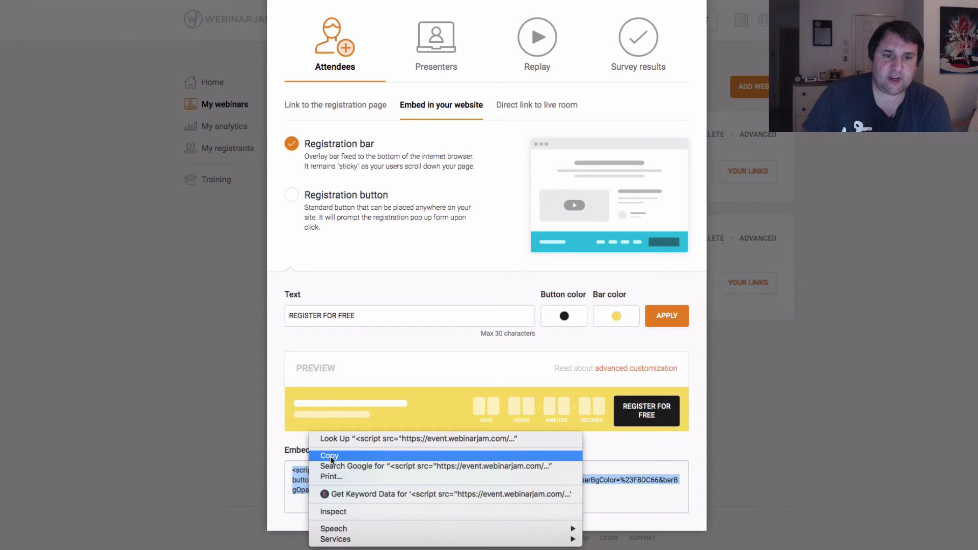
{"action": "left_click", "coordinate": [329, 455]}
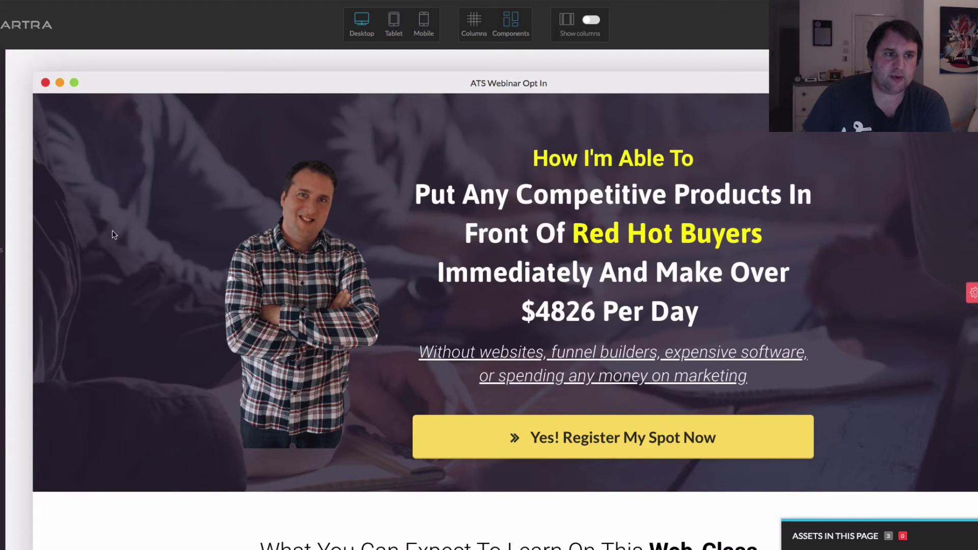
Paste the WebinarJam script into the empty footer tracking code, apply it, and save with Ctrl+S.
{"action": "left_click", "coordinate": [3, 114]}
{"action": "left_click", "coordinate": [109, 157]}
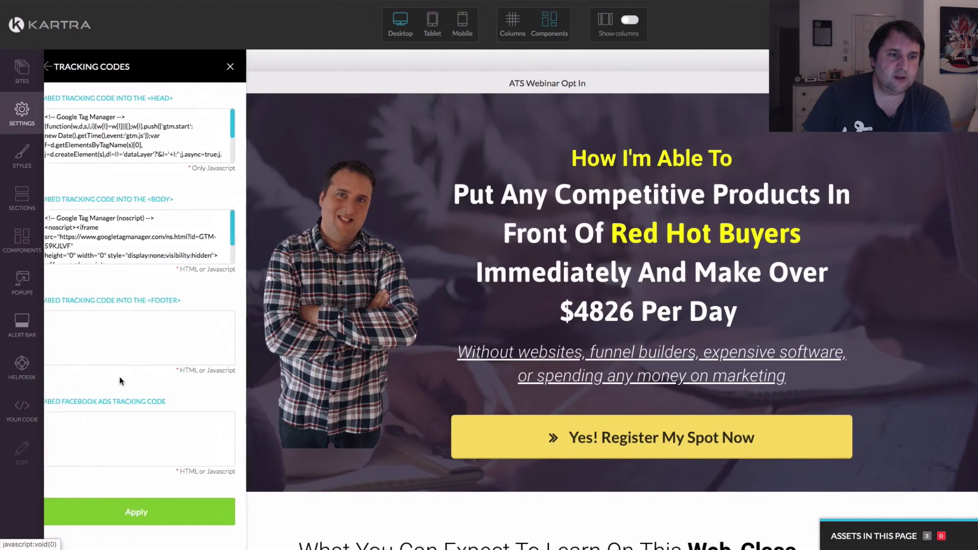
{"action": "left_click", "coordinate": [104, 322]}
{"action": "right_click", "coordinate": [106, 324]}
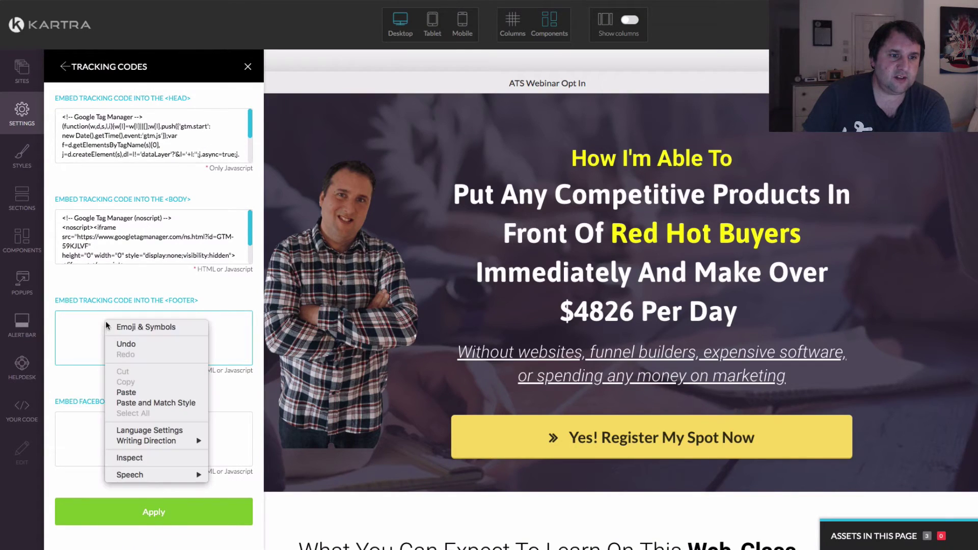
{"action": "left_click", "coordinate": [125, 392]}
{"action": "left_click", "coordinate": [139, 511]}
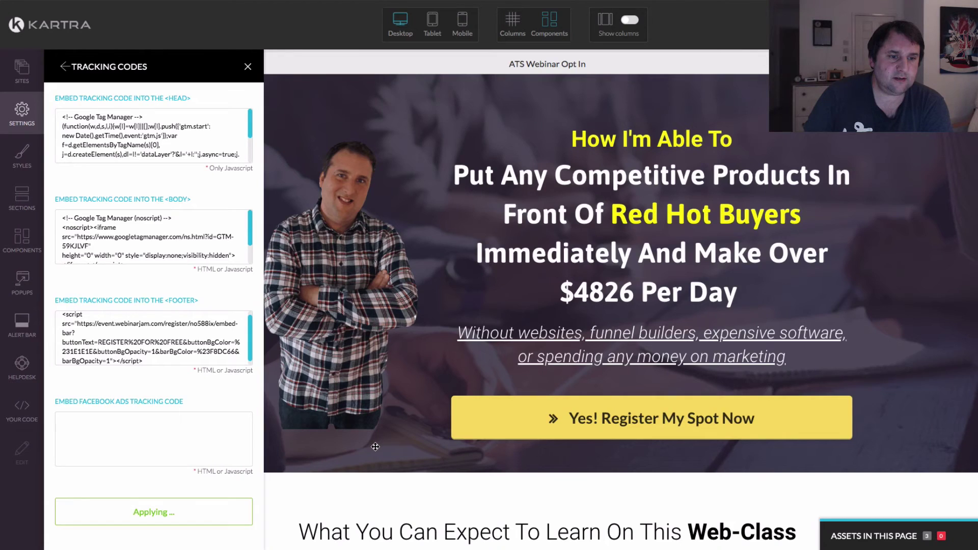
{"action": "left_click", "coordinate": [247, 68]}
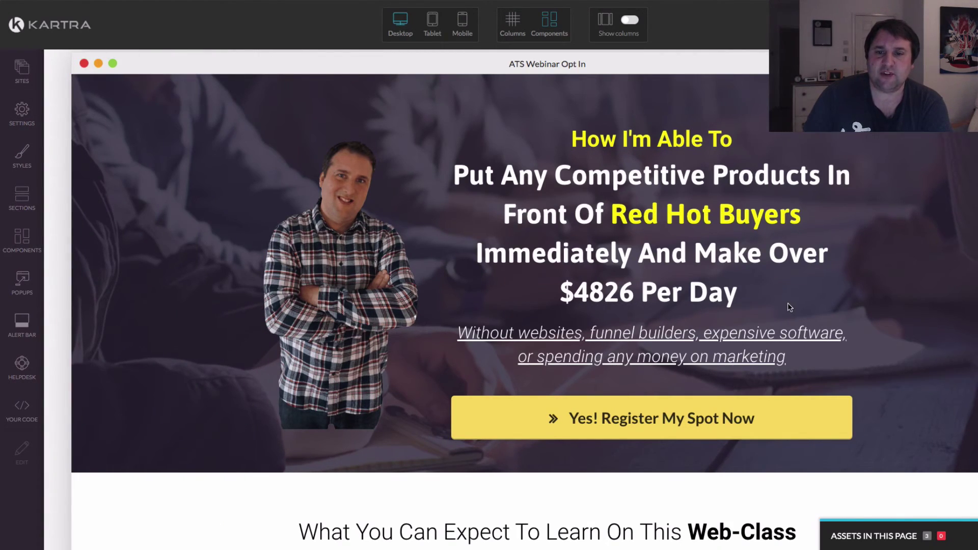
{"action": "key", "text": "ctrl+s"}
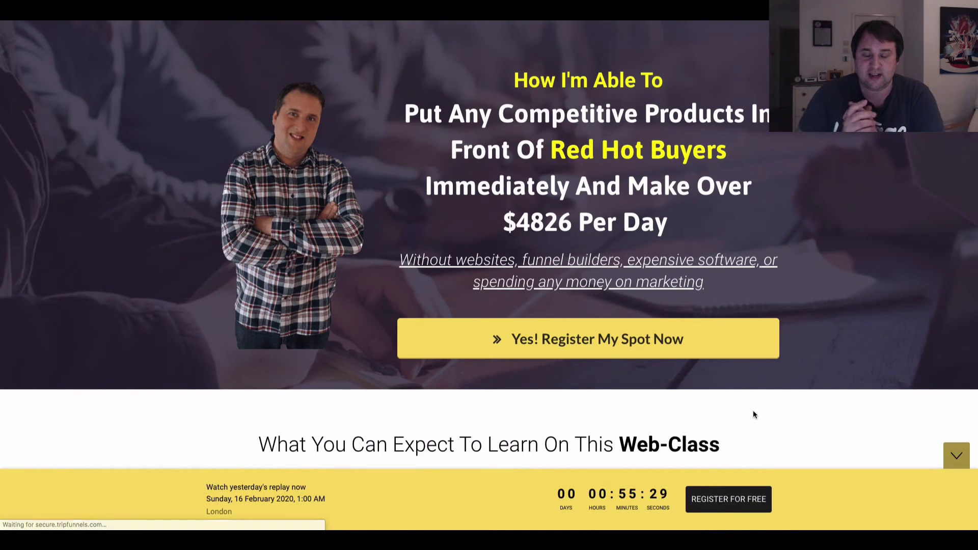
Dismiss the publish options and reapply the footer tracking code holding the WebinarJam script.
{"action": "scroll", "coordinate": [753, 411], "scroll_direction": "down", "scroll_amount": 1}
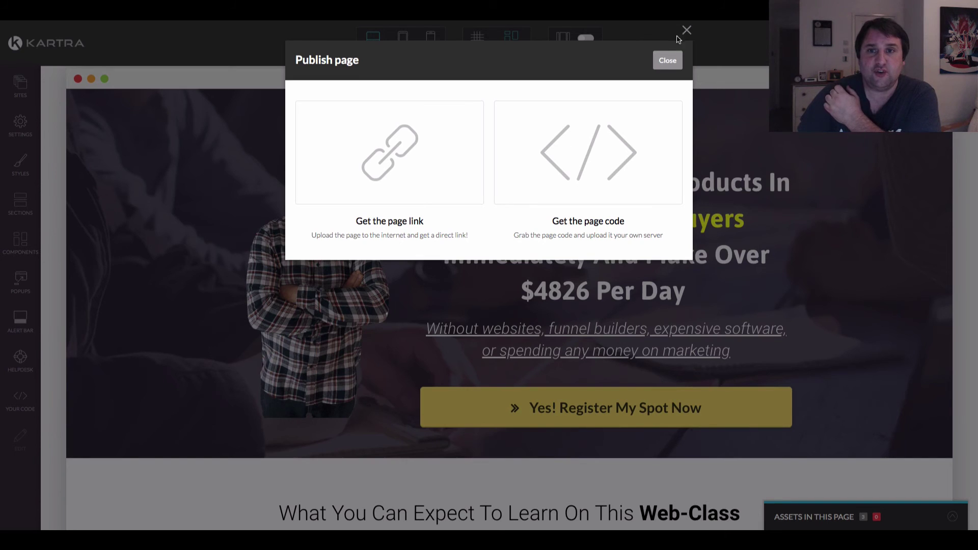
{"action": "left_click", "coordinate": [668, 60]}
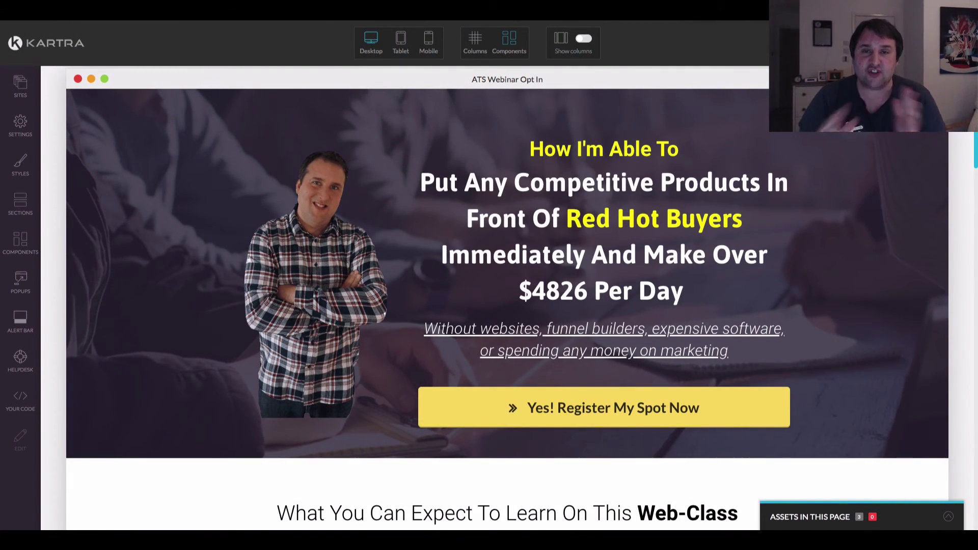
{"action": "left_click", "coordinate": [21, 125]}
{"action": "left_click", "coordinate": [160, 168]}
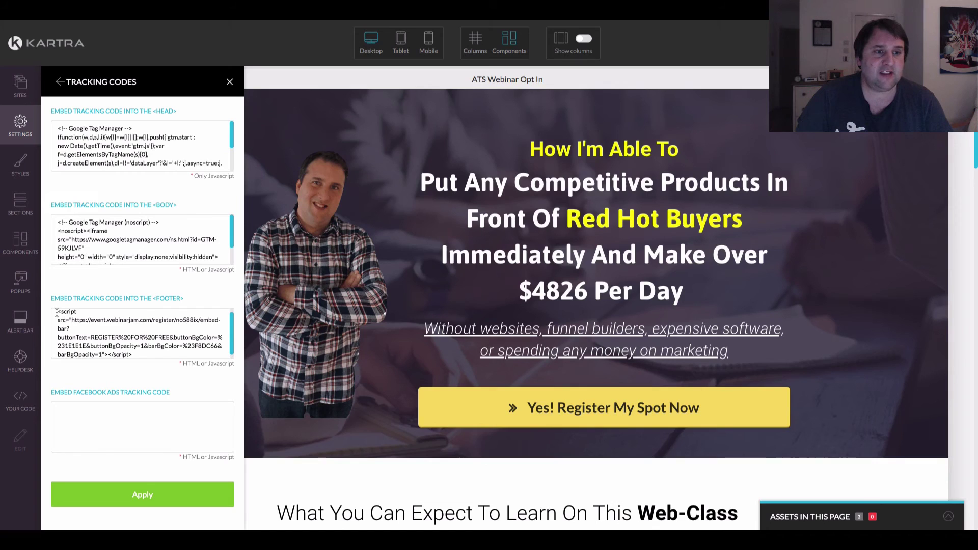
{"action": "left_click_drag", "start_coordinate": [56, 313], "coordinate": [134, 395]}
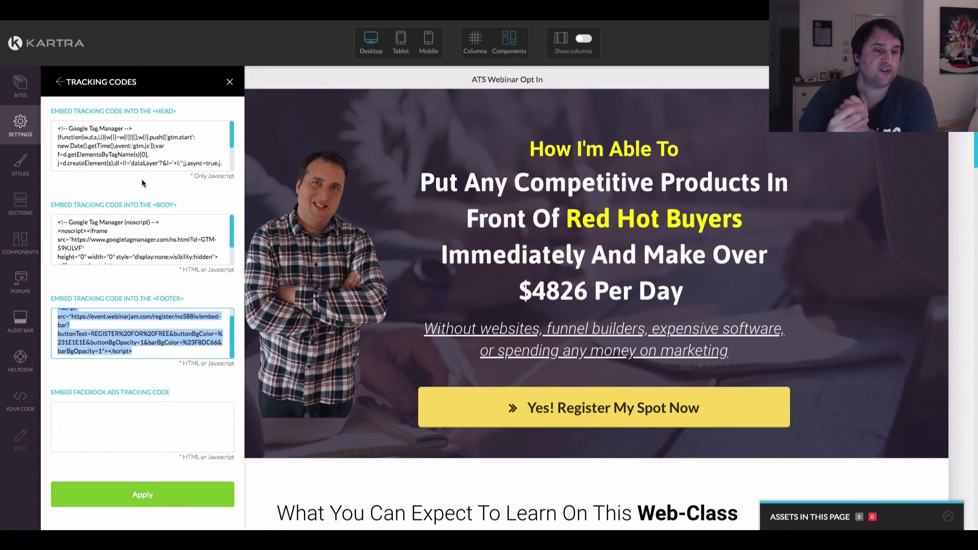
{"action": "left_click", "coordinate": [157, 496]}
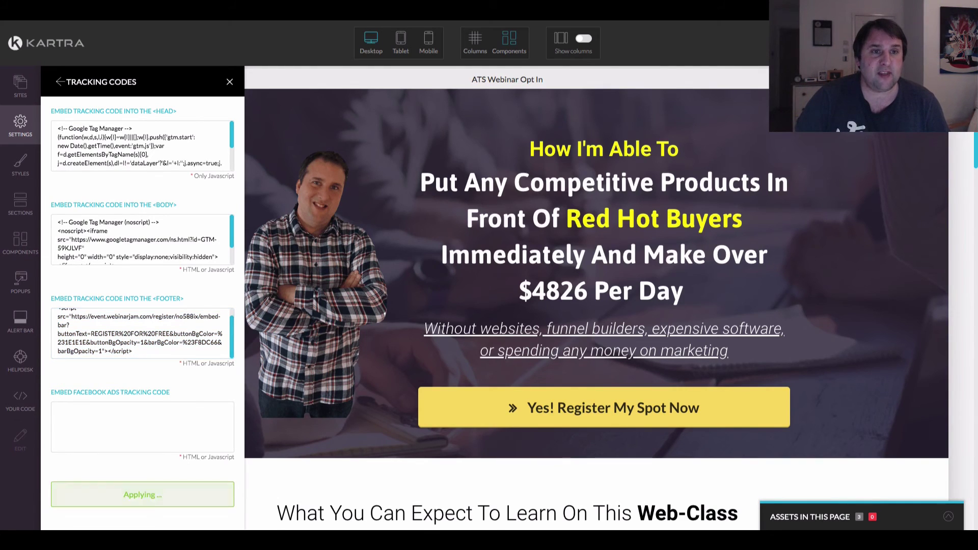
{"action": "left_click", "coordinate": [230, 83]}
Open the registration form from the sticky REGISTER FOR FREE bar, check the Date options, and close it.
{"action": "scroll", "coordinate": [662, 406], "scroll_direction": "down", "scroll_amount": 10}
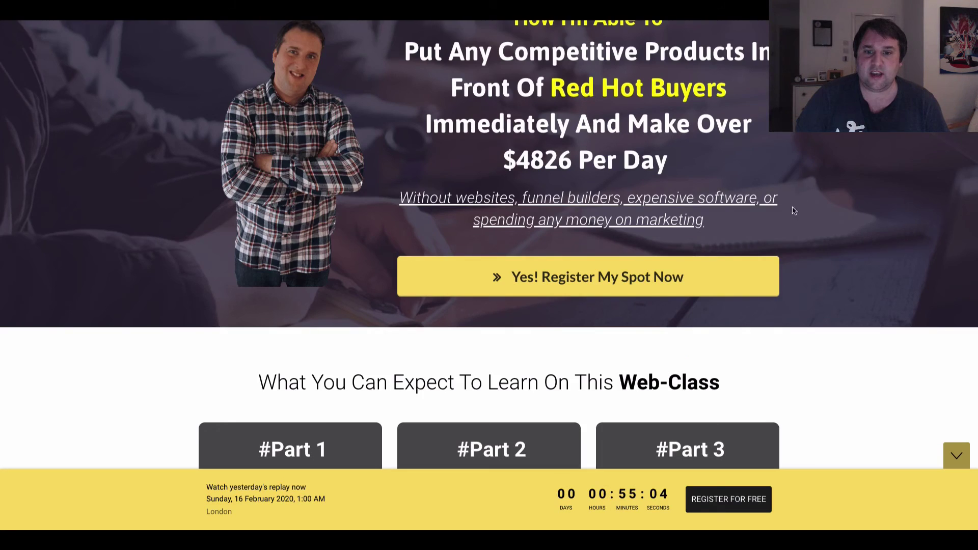
{"action": "scroll", "coordinate": [858, 429], "scroll_direction": "down", "scroll_amount": 1}
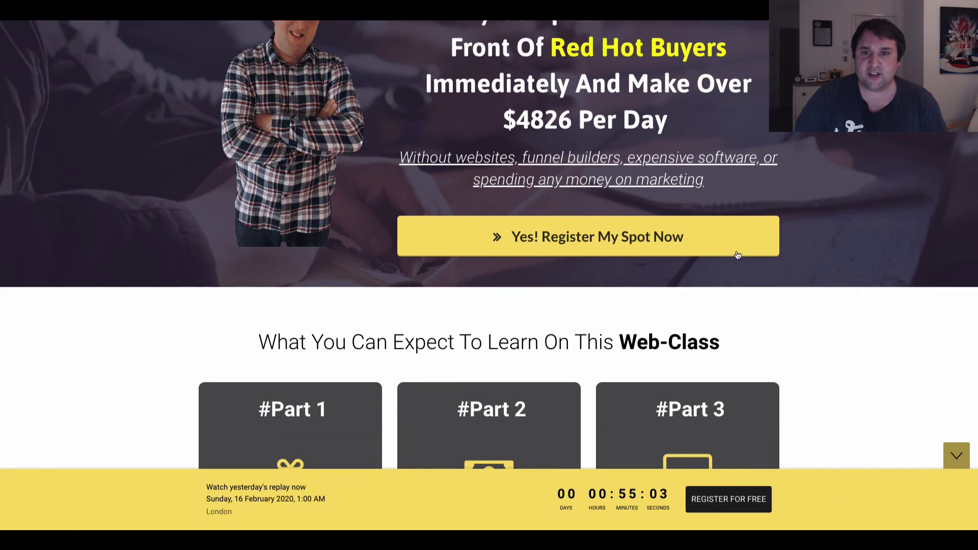
{"action": "scroll", "coordinate": [684, 429], "scroll_direction": "down", "scroll_amount": 2}
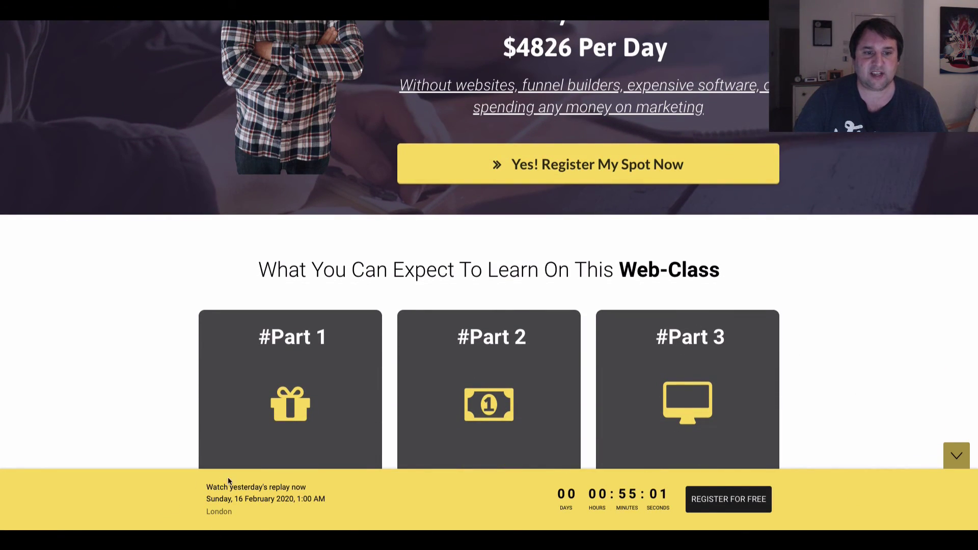
{"action": "left_click", "coordinate": [721, 505]}
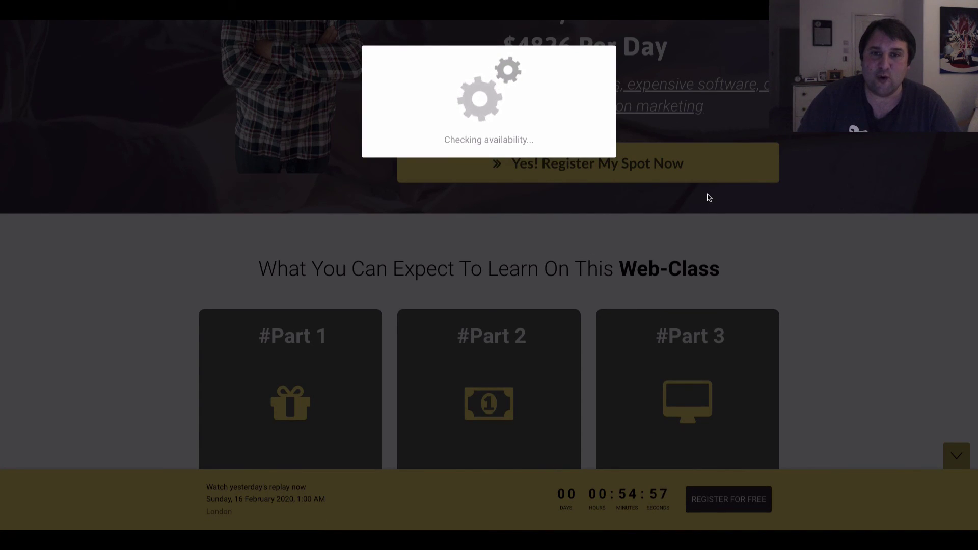
{"action": "left_click", "coordinate": [543, 122]}
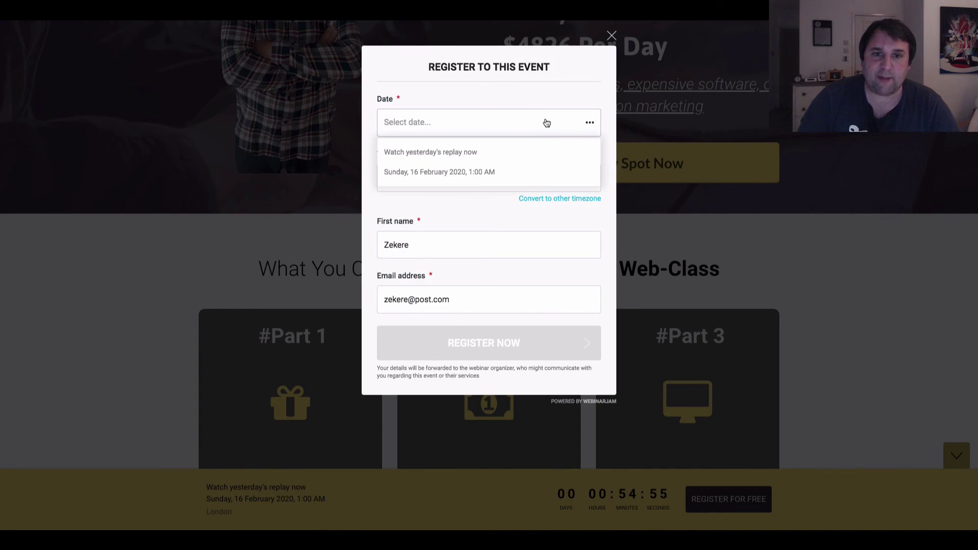
{"action": "left_click", "coordinate": [612, 37]}
{"action": "scroll", "coordinate": [627, 163], "scroll_direction": "up", "scroll_amount": 4}
{"action": "scroll", "coordinate": [640, 178], "scroll_direction": "down", "scroll_amount": 6}
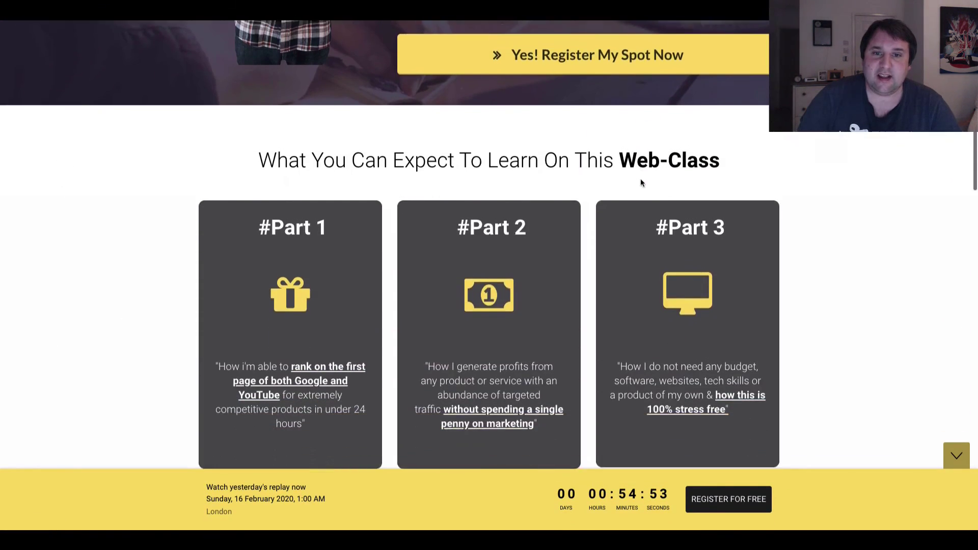
{"action": "scroll", "coordinate": [740, 173], "scroll_direction": "up", "scroll_amount": 2}
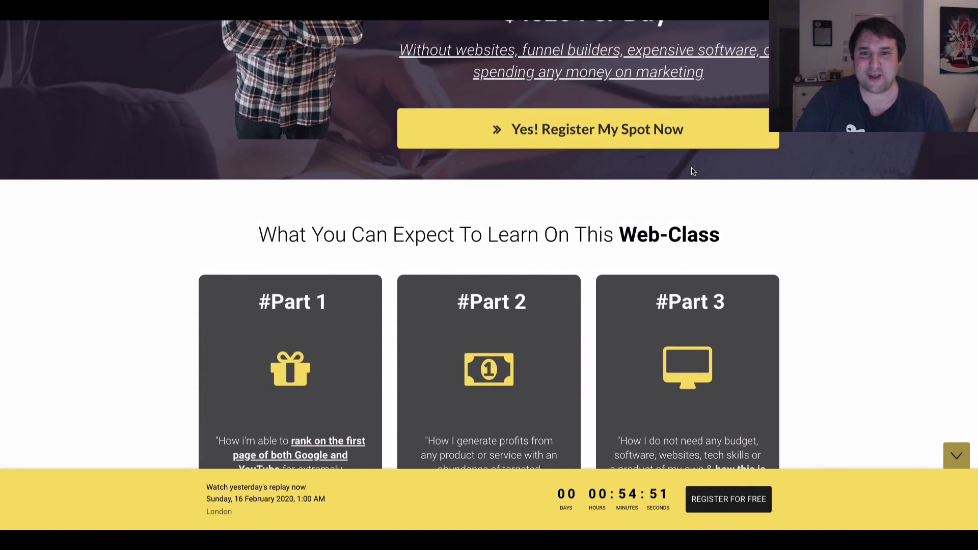
{"action": "scroll", "coordinate": [678, 179], "scroll_direction": "down", "scroll_amount": 10}
{"action": "scroll", "coordinate": [678, 176], "scroll_direction": "up", "scroll_amount": 15}
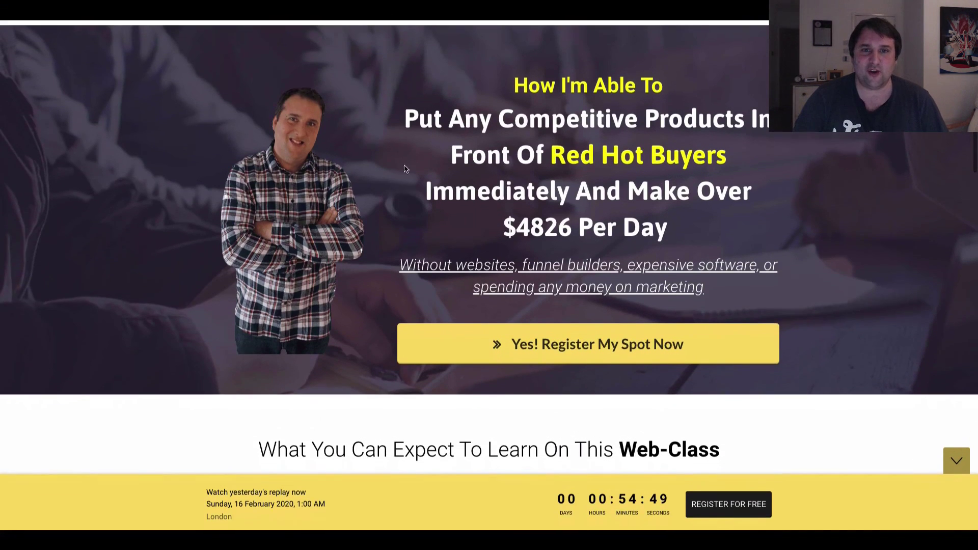